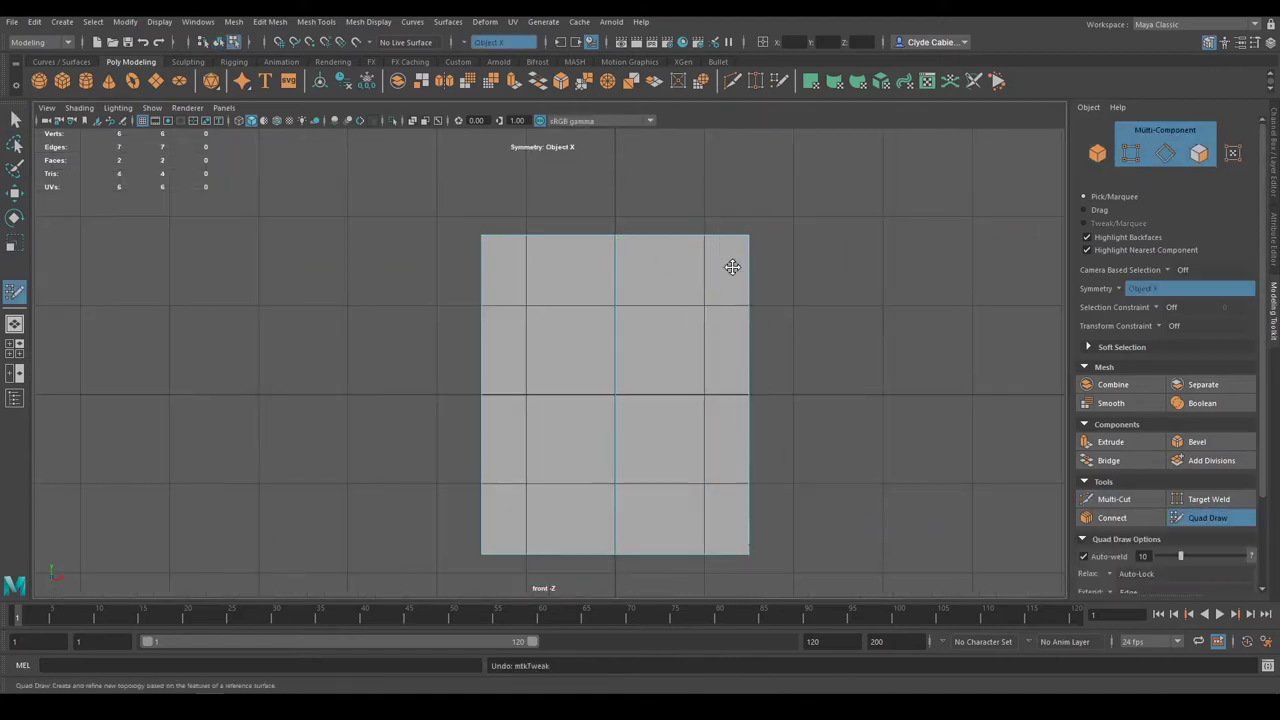
Step: Start drawing quads for the kite-shield rim in Quad Draw with Object X symmetry
click(1222, 520)
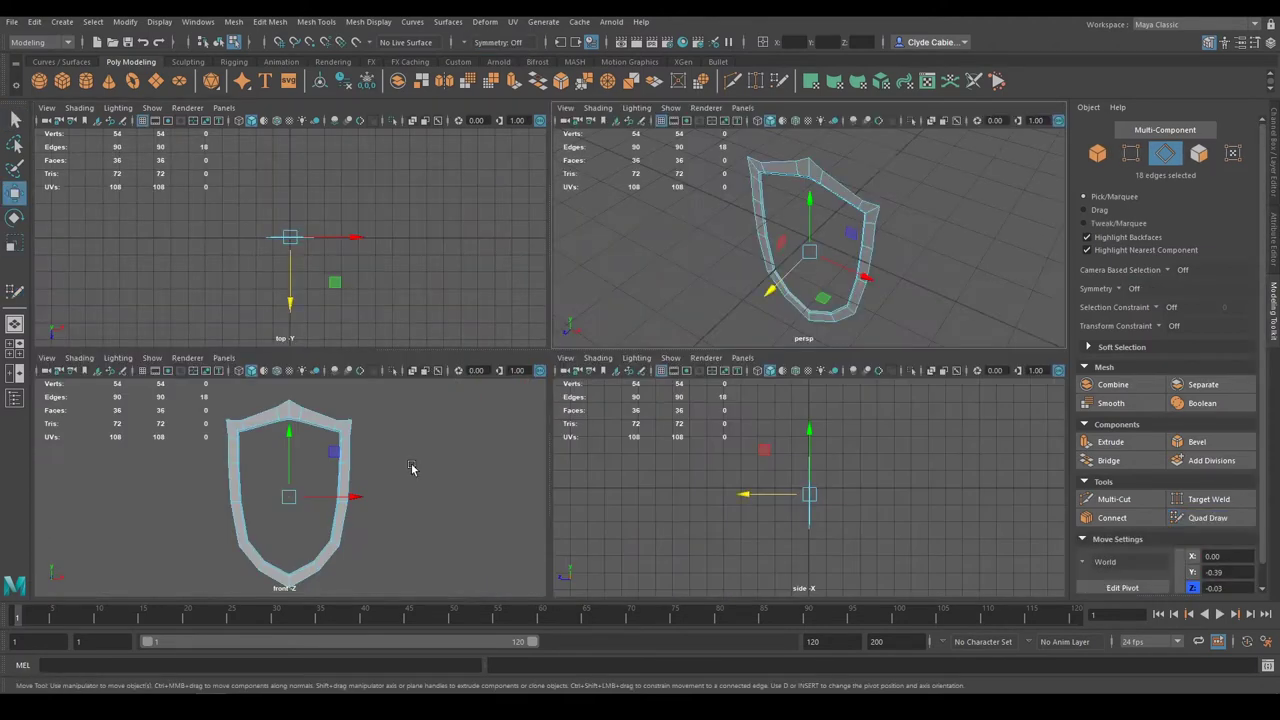
Step: In the maximised front view, bridge the two inner rim edges to fill the shield's centre
key(space)
key(r)
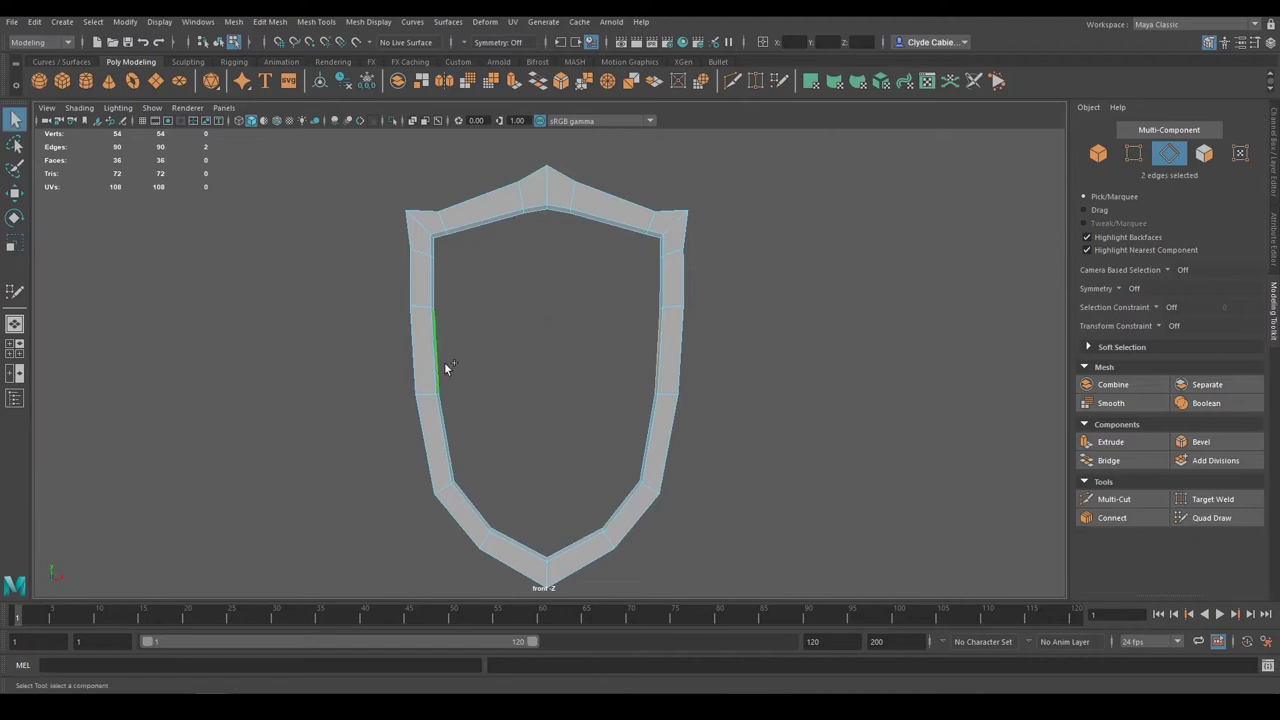
shift+right_drag(447, 368, 476, 433)
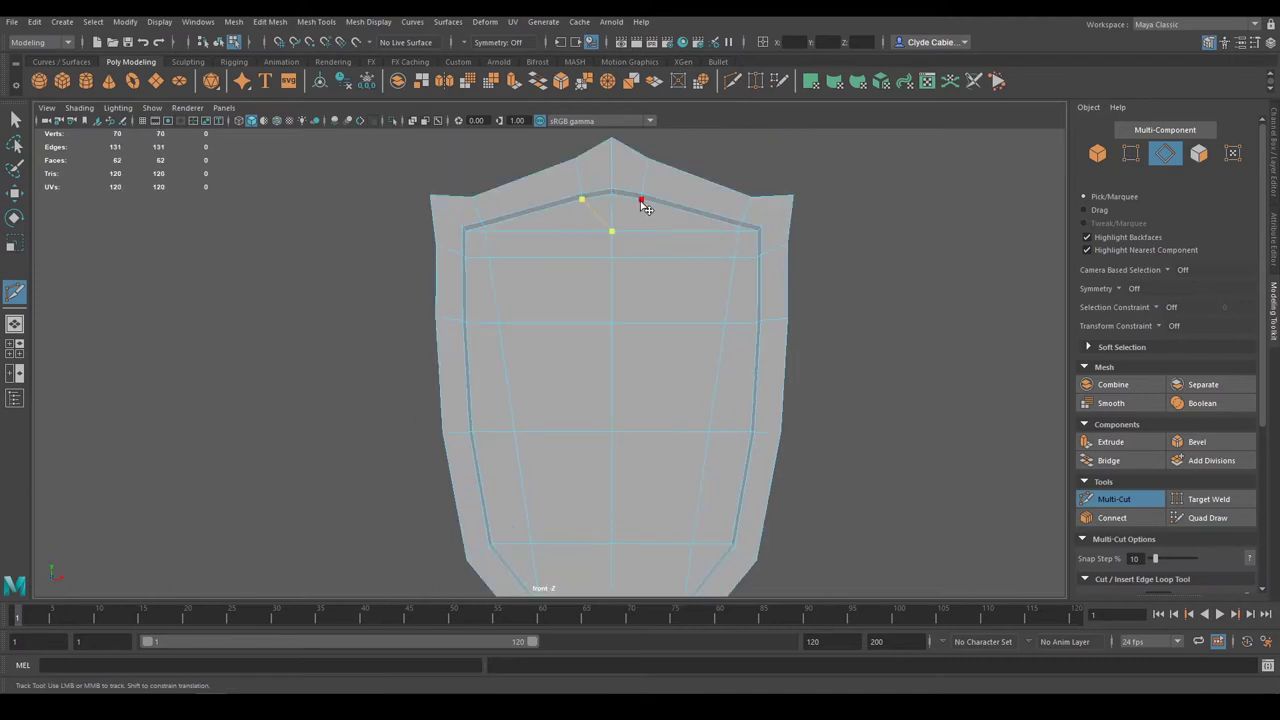
Step: Cut an edge across the shield top and draw a central quad plate over its middle
mouse_move(700, 328)
alt+mouse_down()
mouse_move(557, 363)
mouse_move(666, 400)
alt+mouse_up()
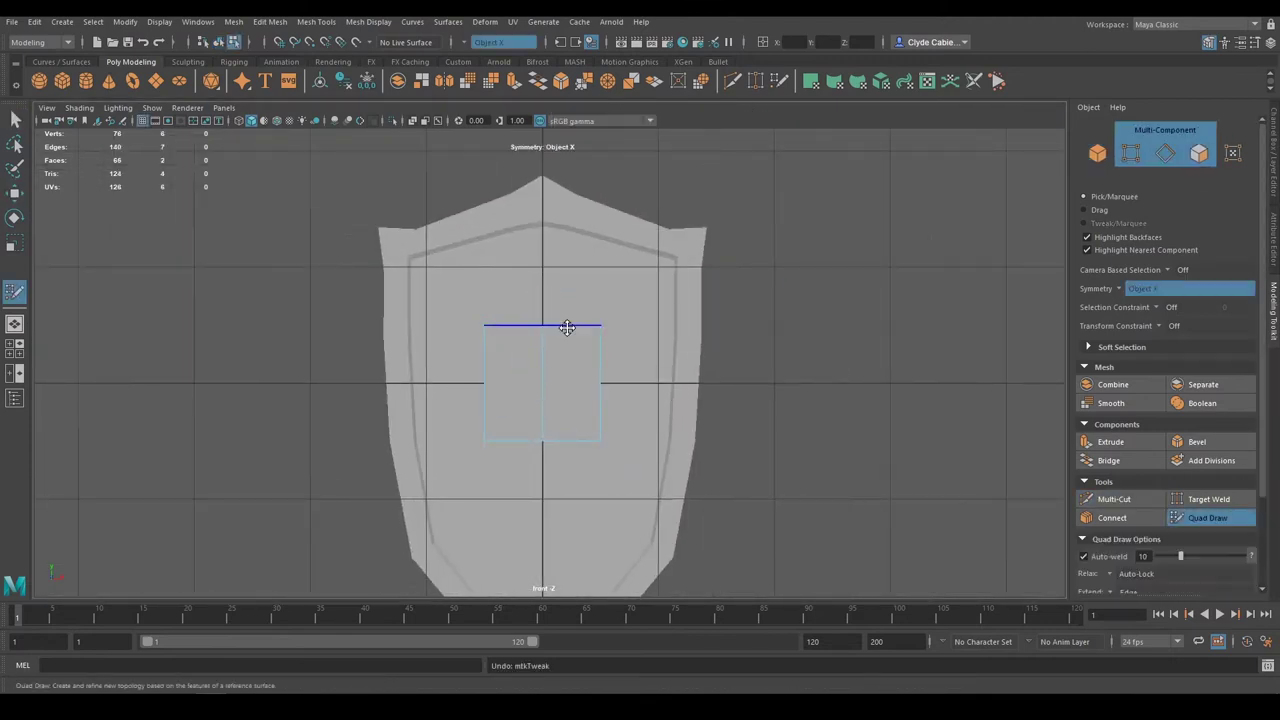
shift+click(578, 452)
alt+middle_drag(578, 452, 603, 328)
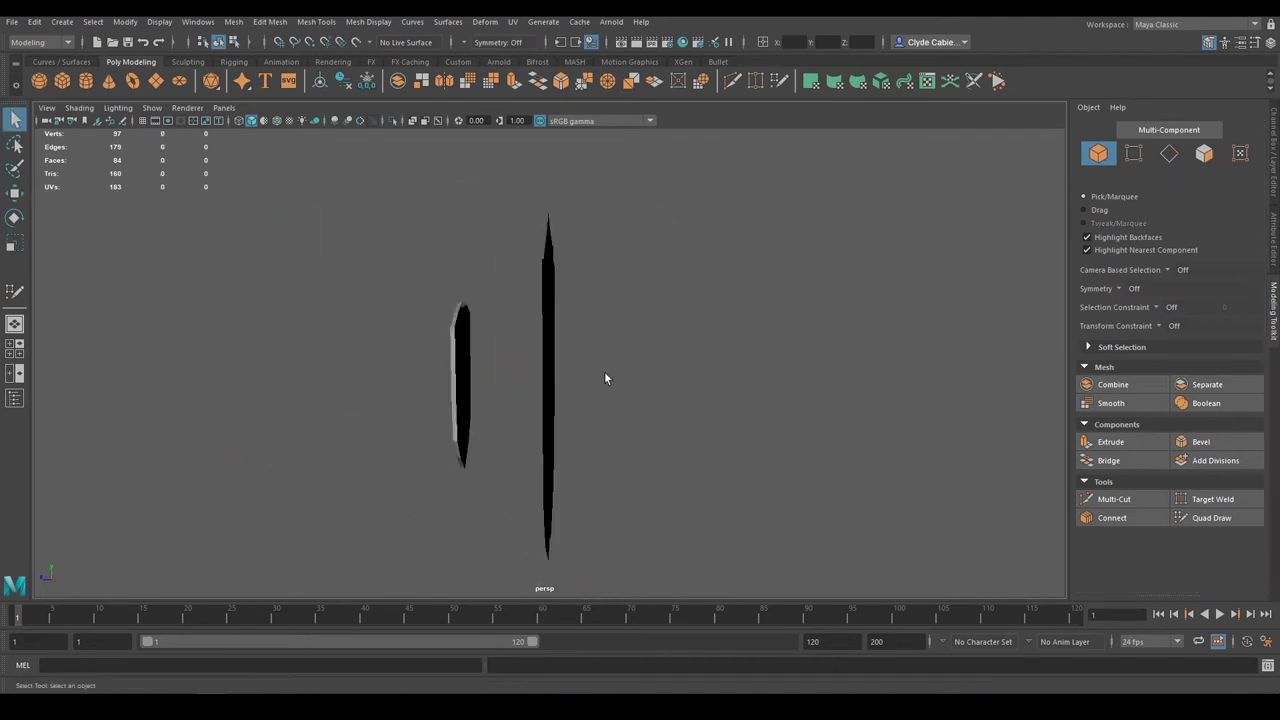
Step: Mirror the half shield across X into a full kite shield and move it into place
shift+right_drag(607, 327, 820, 420)
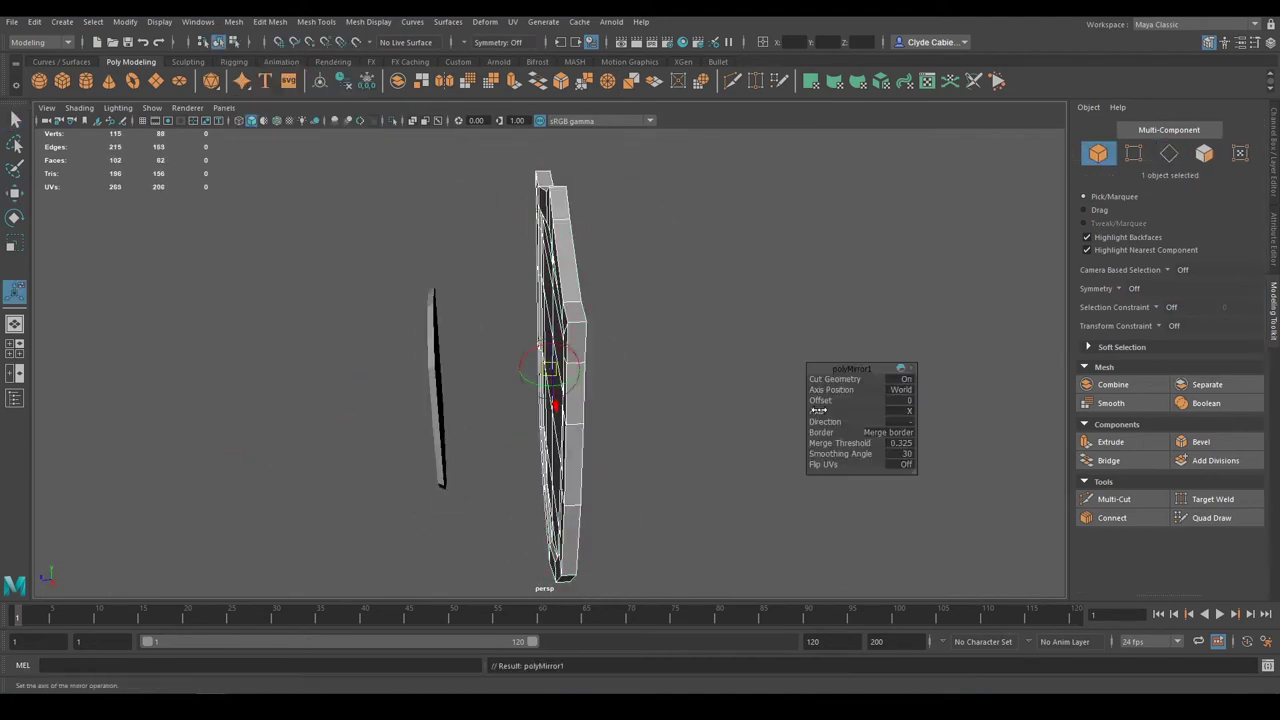
key(w)
alt+drag(678, 419, 527, 331)
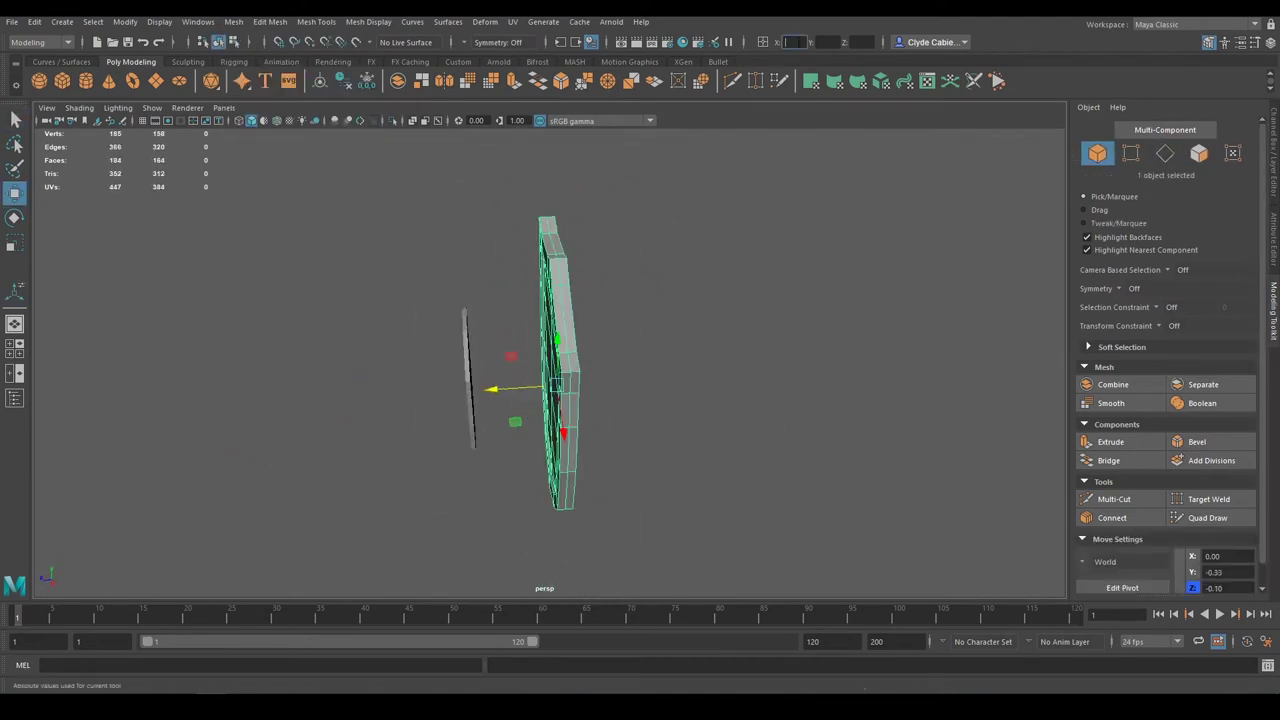
key(space)
key(space)
key(r)
mouse_move(763, 323)
alt+mouse_down()
mouse_move(507, 378)
mouse_move(614, 400)
mouse_move(748, 354)
mouse_move(408, 390)
mouse_move(669, 380)
mouse_move(594, 447)
alt+mouse_up()
key(w)
Step: Add edge loops near the shield's pointed tip with Quad Draw, and create a polygon cylinder
scroll(594, 447, up, 3)
key(q)
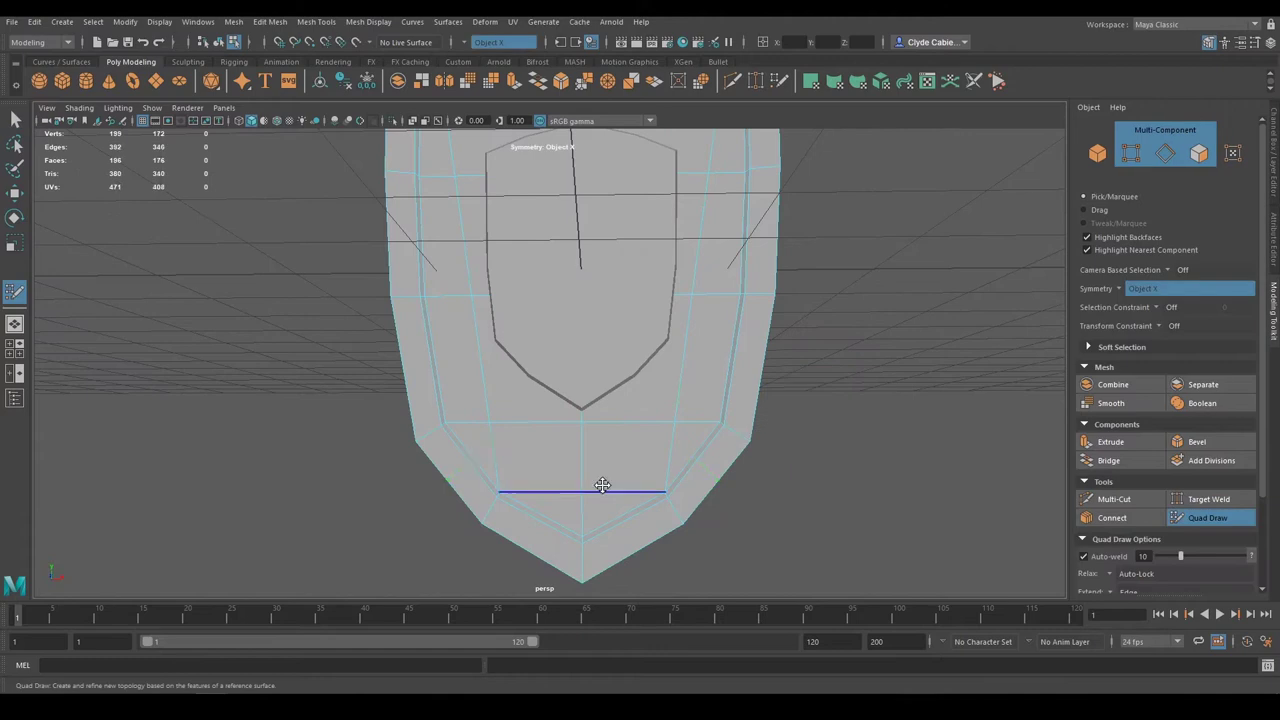
key(q)
scroll(800, 440, down, 2)
key(y)
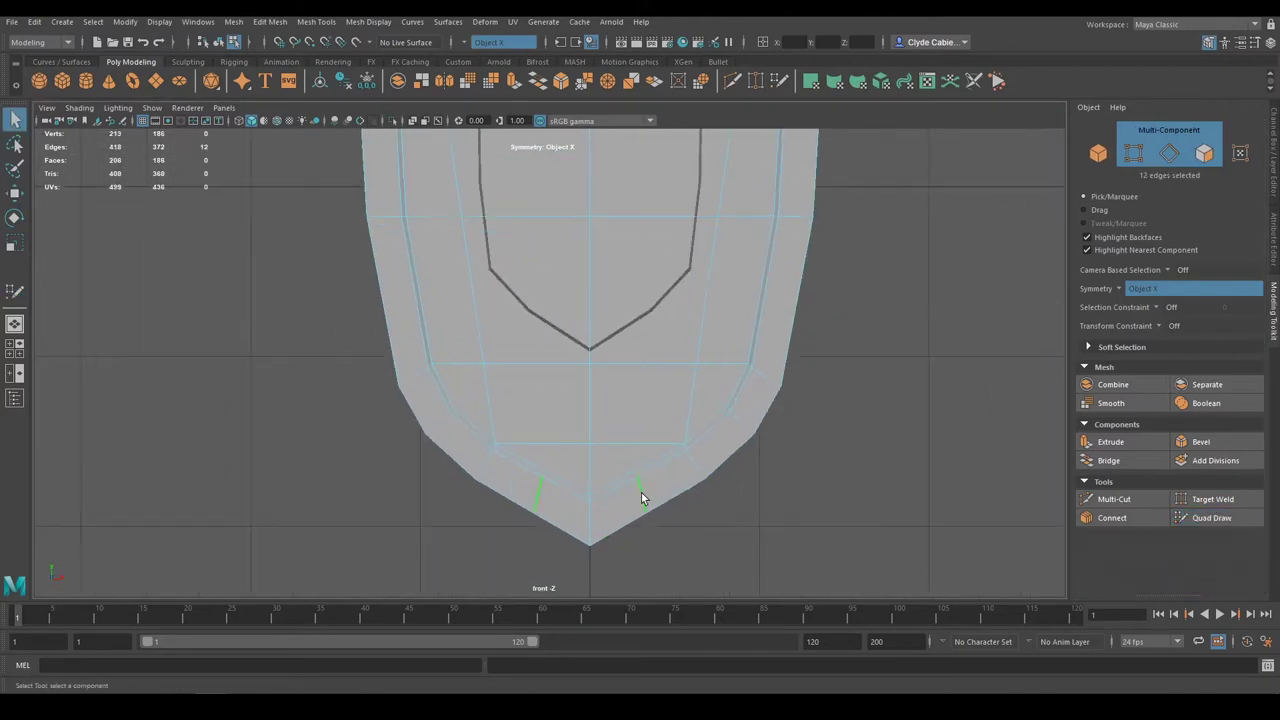
scroll(641, 492, down, 3)
key(space)
key(space)
key(F8)
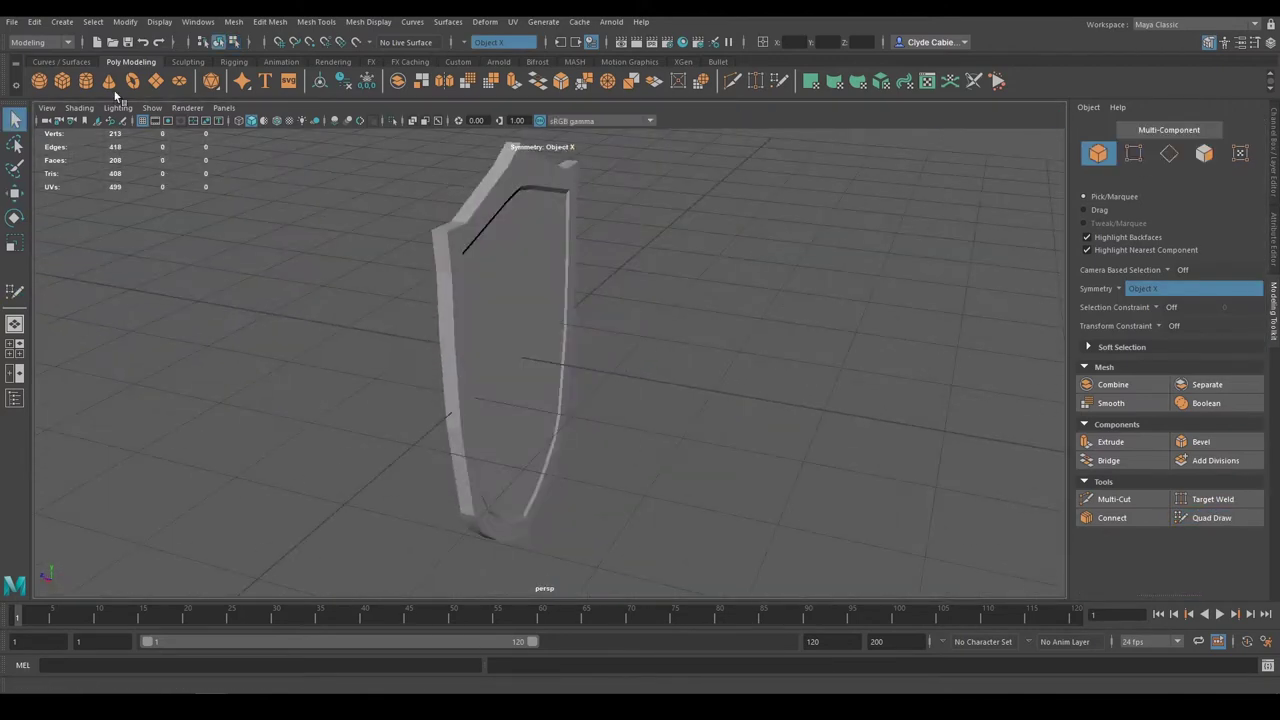
click(86, 81)
Step: Delete the cylinder's cap faces and half of its ring faces
key(e)
key(F11)
mouse_move(682, 376)
alt+mouse_down()
mouse_move(755, 393)
mouse_move(678, 407)
mouse_move(651, 386)
mouse_move(520, 371)
mouse_move(770, 315)
mouse_move(668, 500)
alt+mouse_up()
key(Delete)
key(F11)
Step: Position the half ring against the back of the shield and extrude it for thickness
alt+drag(549, 368, 503, 380)
scroll(500, 366, up, 3)
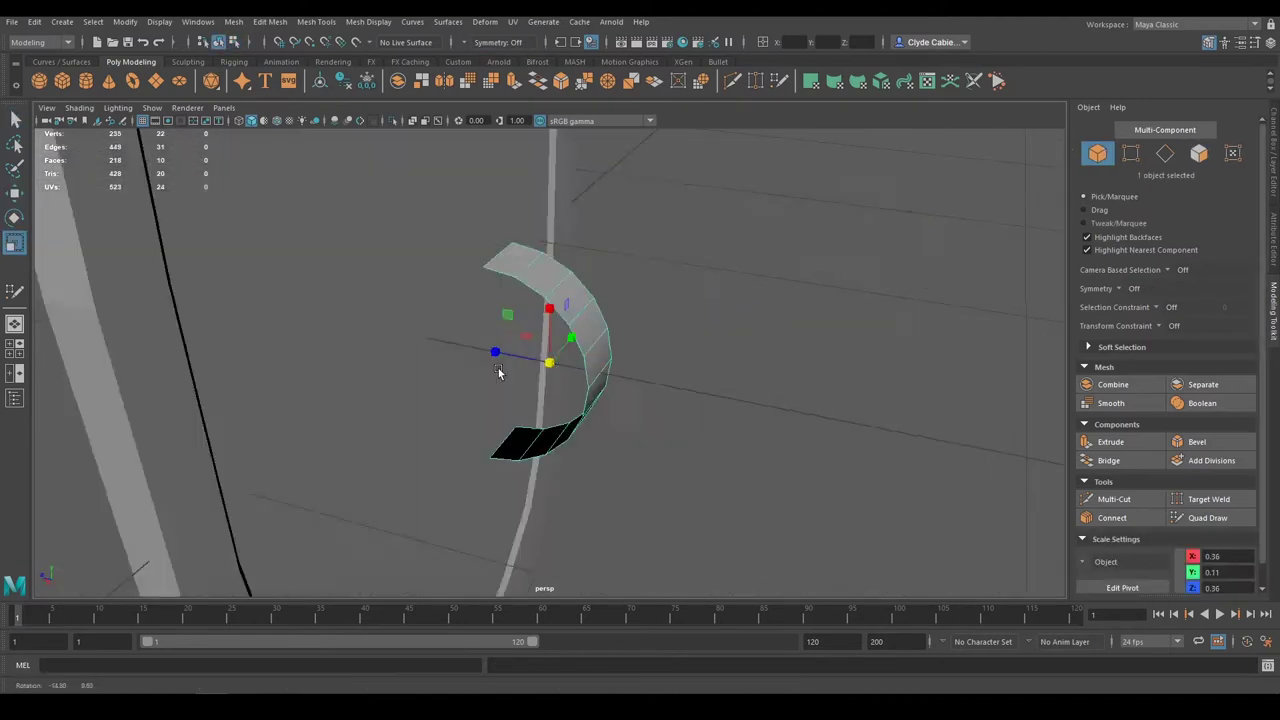
alt+right_drag(500, 366, 451, 349)
mouse_move(451, 349)
mouse_down()
mouse_move(419, 371)
mouse_move(465, 374)
mouse_move(451, 349)
mouse_move(470, 420)
mouse_move(456, 389)
mouse_move(470, 380)
mouse_move(435, 385)
mouse_up()
key(F8)
key(q)
alt+drag(346, 138, 662, 398)
Step: Create a second cylinder and scale it down into a slim upright grip
click(85, 81)
key(r)
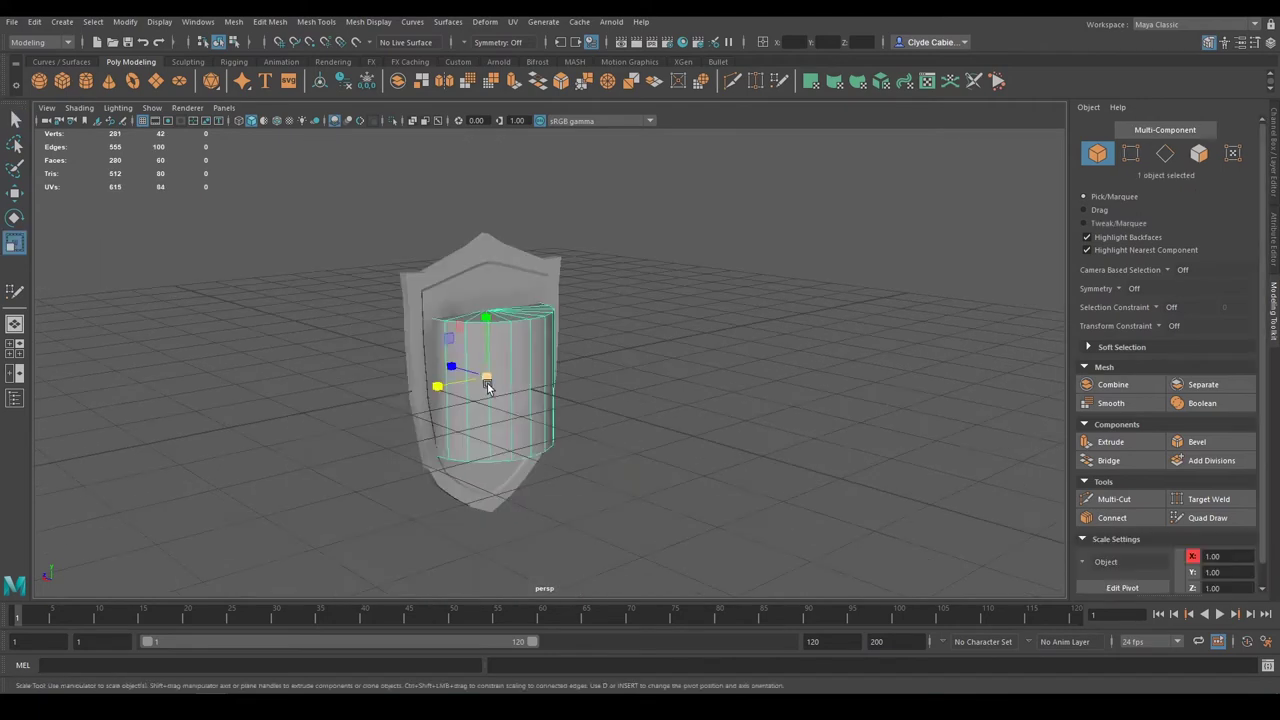
scroll(520, 380, up, 3)
mouse_move(530, 380)
mouse_down()
mouse_move(503, 350)
mouse_move(312, 345)
mouse_move(723, 369)
mouse_move(572, 313)
mouse_up()
key(w)
key(space)
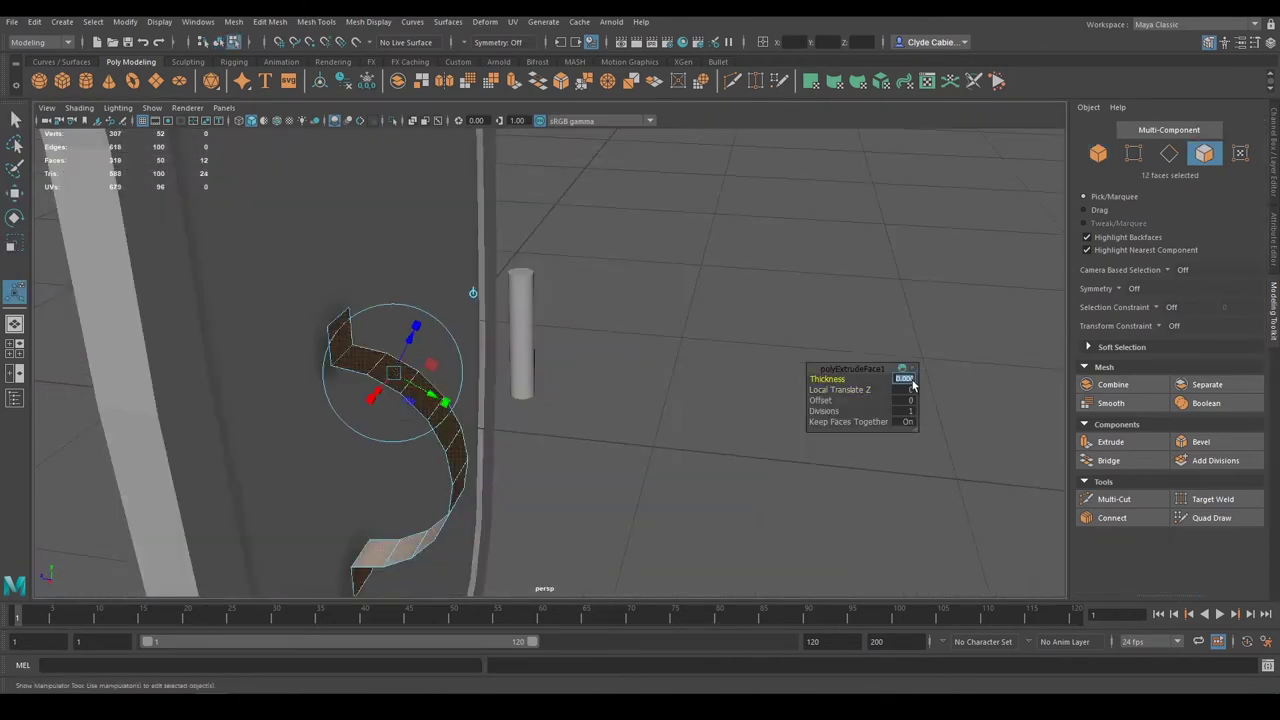
key(F8)
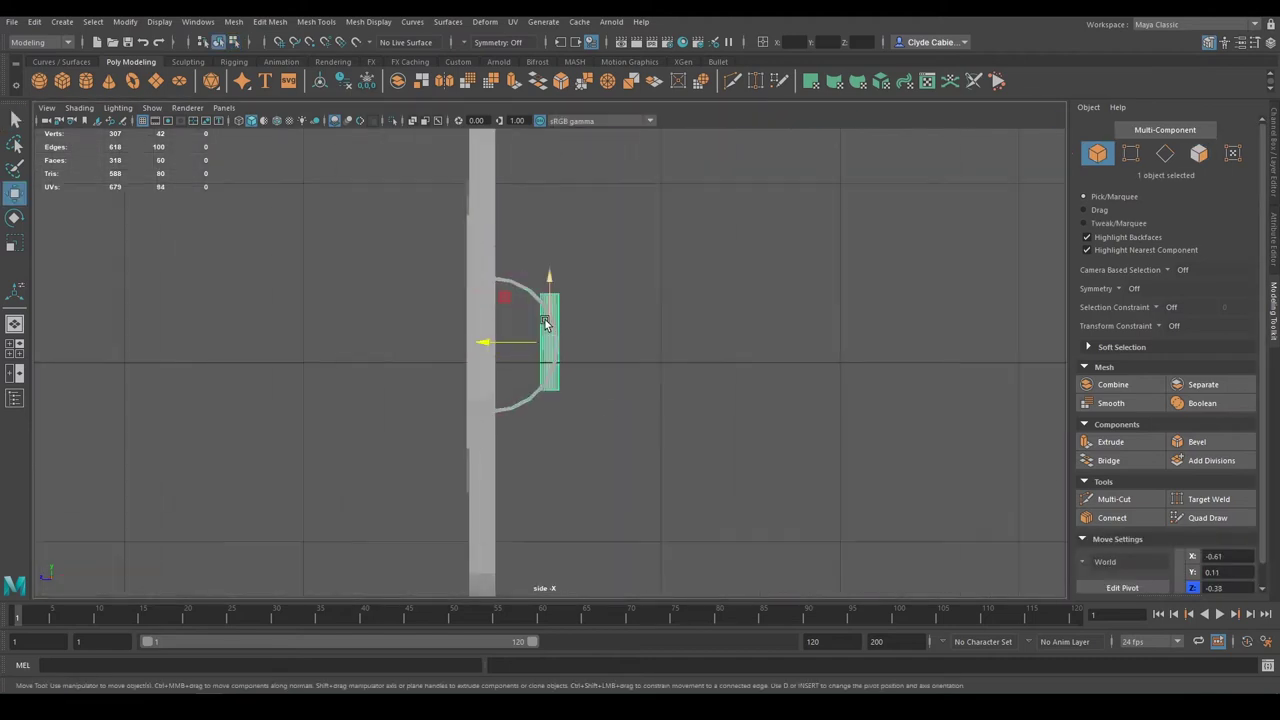
Step: Delete the grip cylinder's top cap face, leaving its top open
mouse_move(503, 348)
alt+mouse_down()
mouse_move(657, 337)
mouse_move(1025, 428)
alt+mouse_up()
mouse_move(633, 280)
alt+mouse_down()
mouse_move(743, 420)
mouse_move(643, 392)
mouse_move(568, 413)
mouse_move(603, 381)
mouse_move(571, 571)
alt+mouse_up()
key(Delete)
key(F10)
Step: Extrude the grip's open top border edge loop
double_click(576, 180)
key(ctrl+e)
mouse_move(576, 143)
alt+mouse_down()
mouse_move(585, 351)
mouse_move(657, 451)
mouse_move(680, 433)
alt+mouse_up()
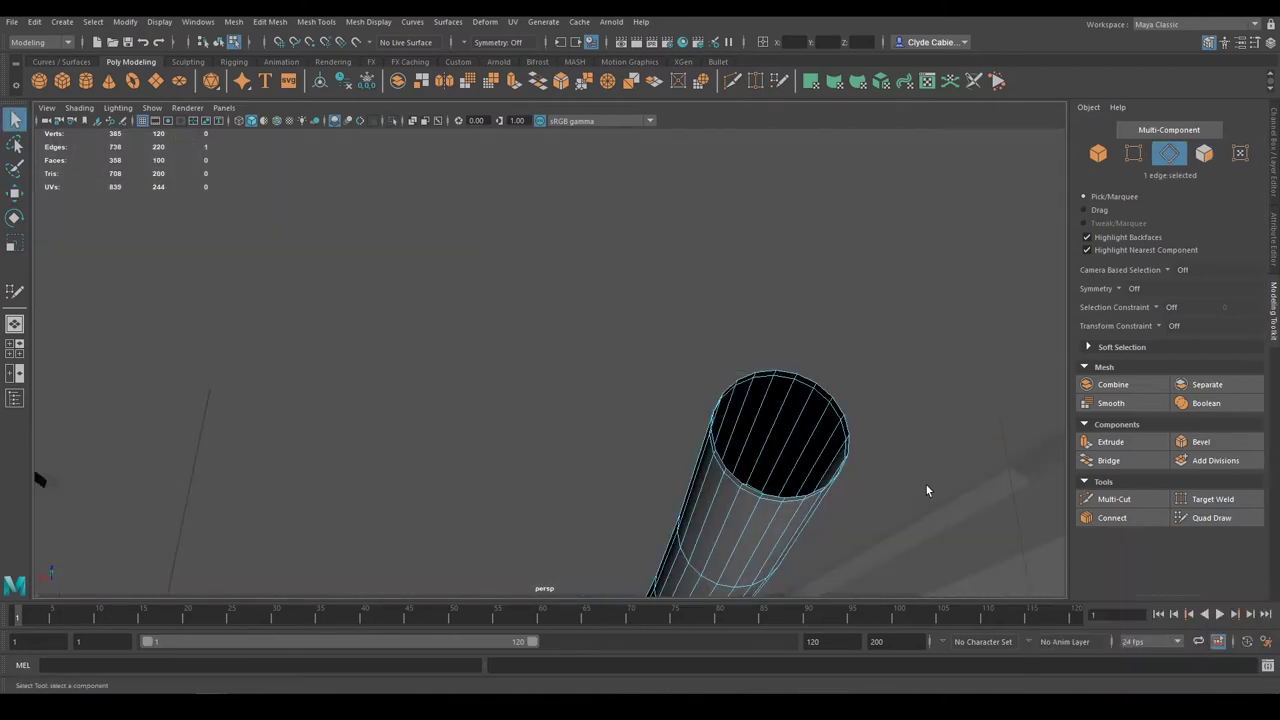
key(F8)
key(ctrl+1)
scroll(680, 433, down, 3)
alt+drag(457, 357, 511, 237)
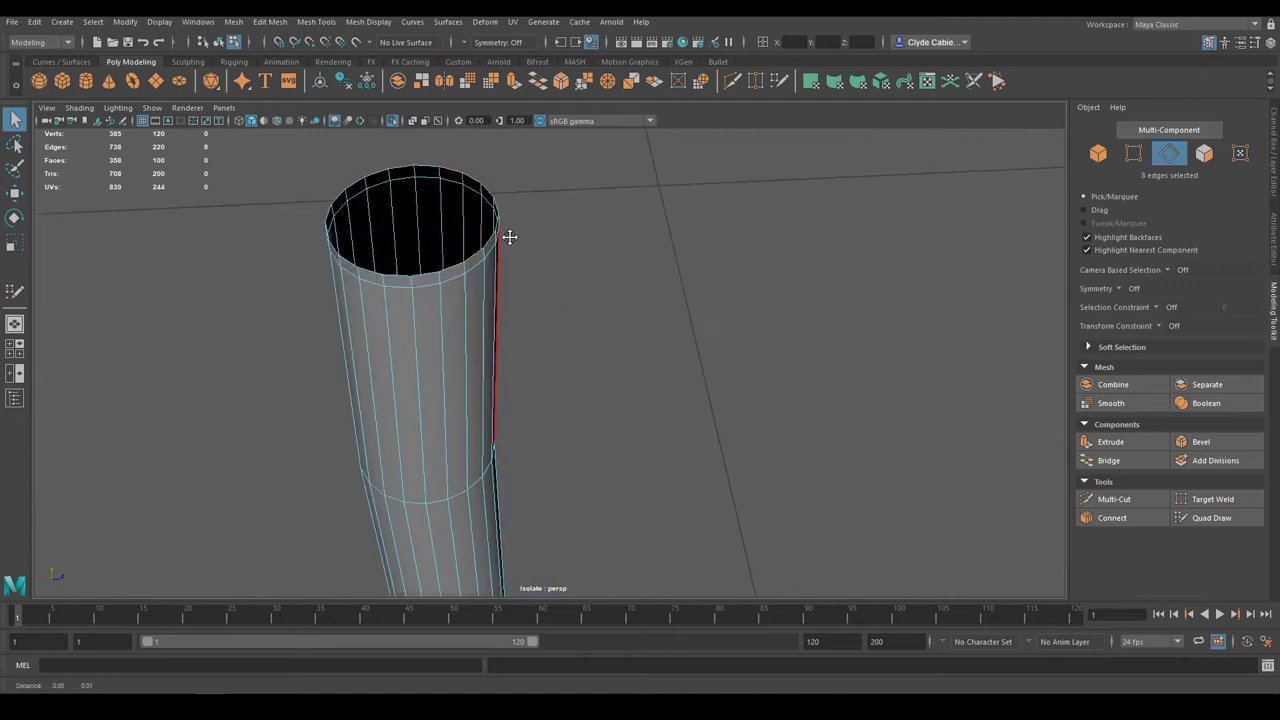
Step: Extrude a strip of faces at the grip top into a flat tab and scale it
key(F11)
alt+drag(417, 269, 554, 366)
key(ctrl+e)
mouse_move(560, 300)
mouse_down()
mouse_move(793, 328)
mouse_move(672, 290)
mouse_move(662, 376)
mouse_move(633, 308)
mouse_up()
key(q)
key(F8)
alt+drag(506, 326, 585, 317)
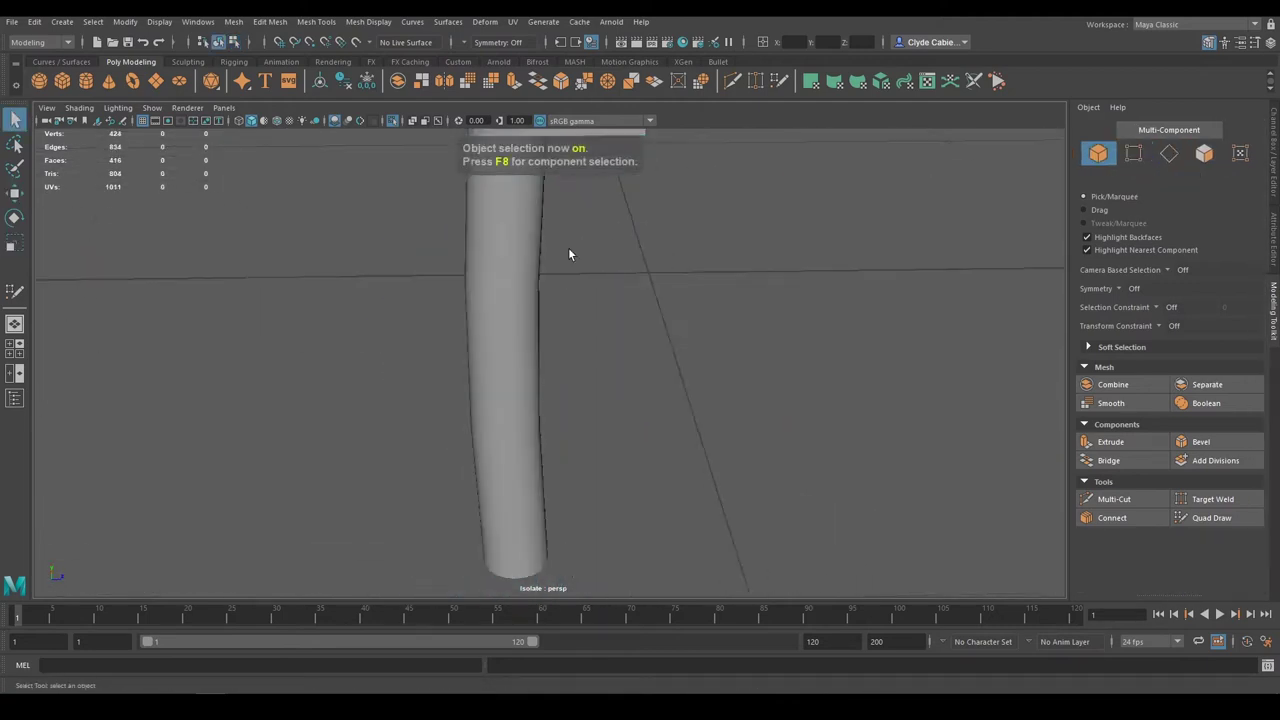
key(F11)
click(539, 355)
key(F8)
mouse_move(539, 355)
alt+mouse_down()
mouse_move(624, 428)
mouse_move(571, 357)
alt+mouse_up()
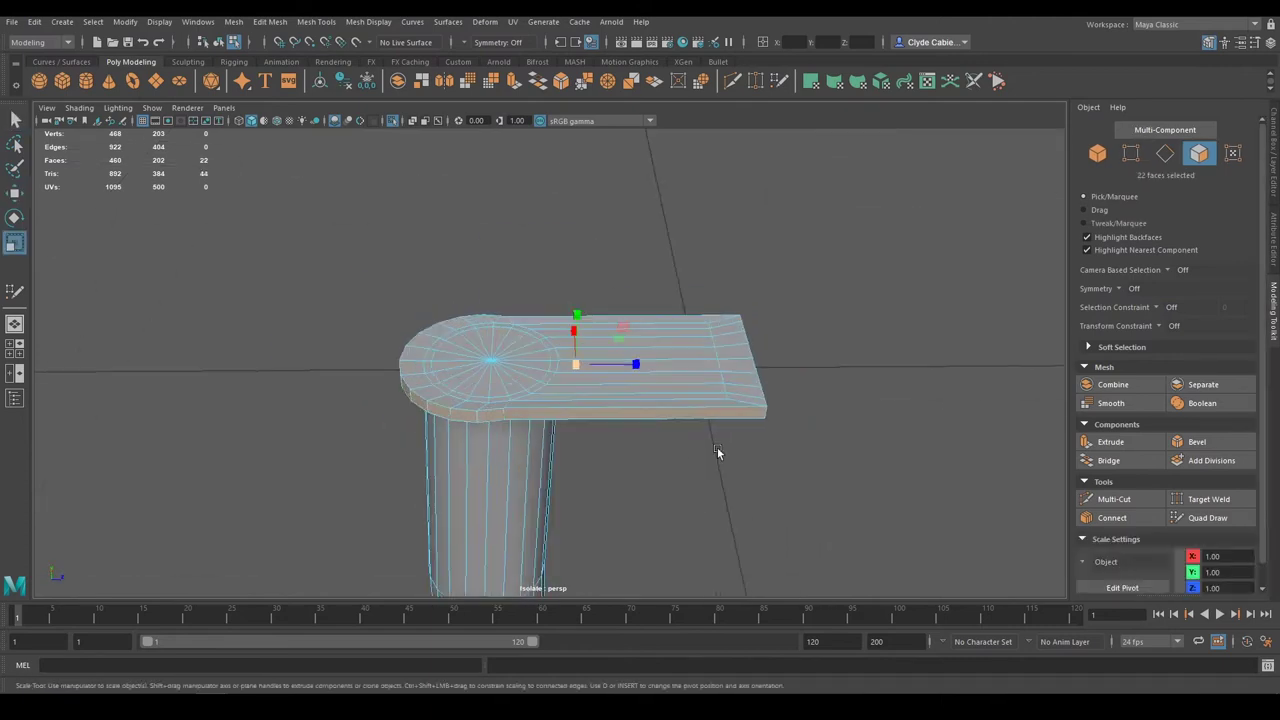
Step: Cut new edge lines across the shield's face with Multi-Cut from the side view
key(F10)
mouse_move(671, 426)
alt+mouse_down()
mouse_move(589, 380)
mouse_move(567, 330)
mouse_move(535, 328)
alt+mouse_up()
key(F8)
key(ctrl+1)
key(w)
key(ctrl+1)
key(q)
alt+drag(771, 257, 626, 297)
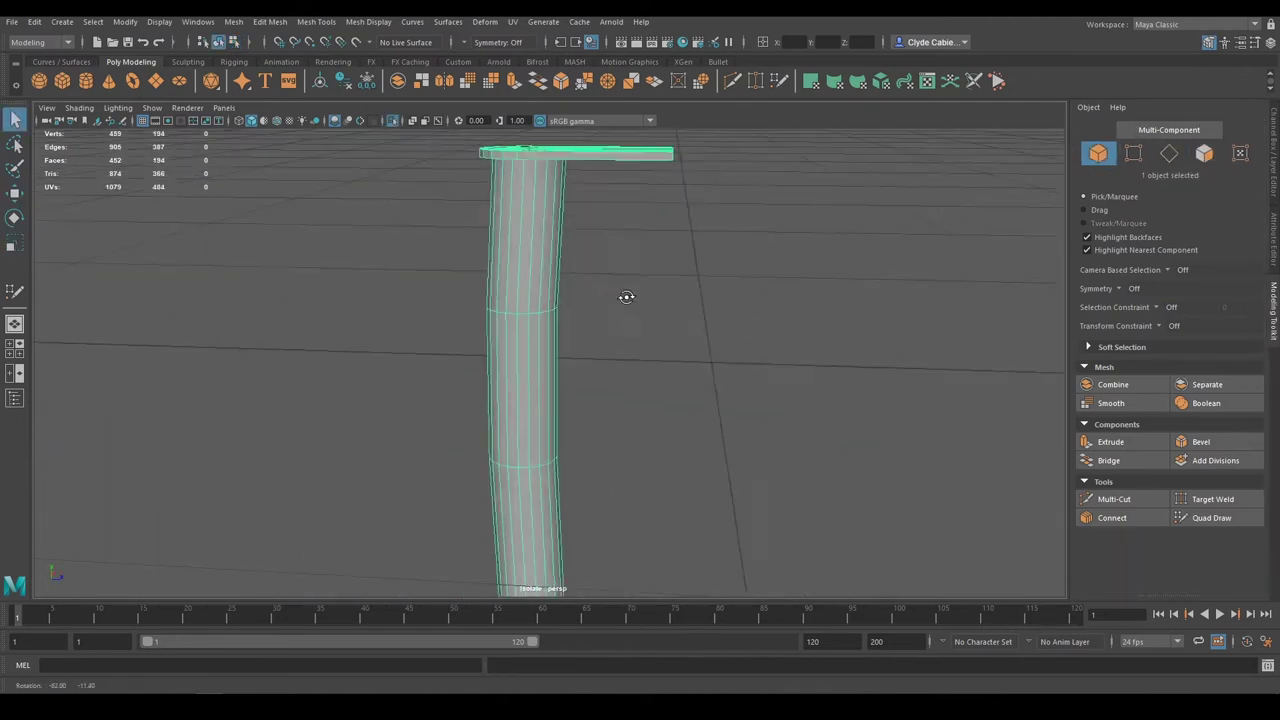
alt+drag(555, 340, 756, 299)
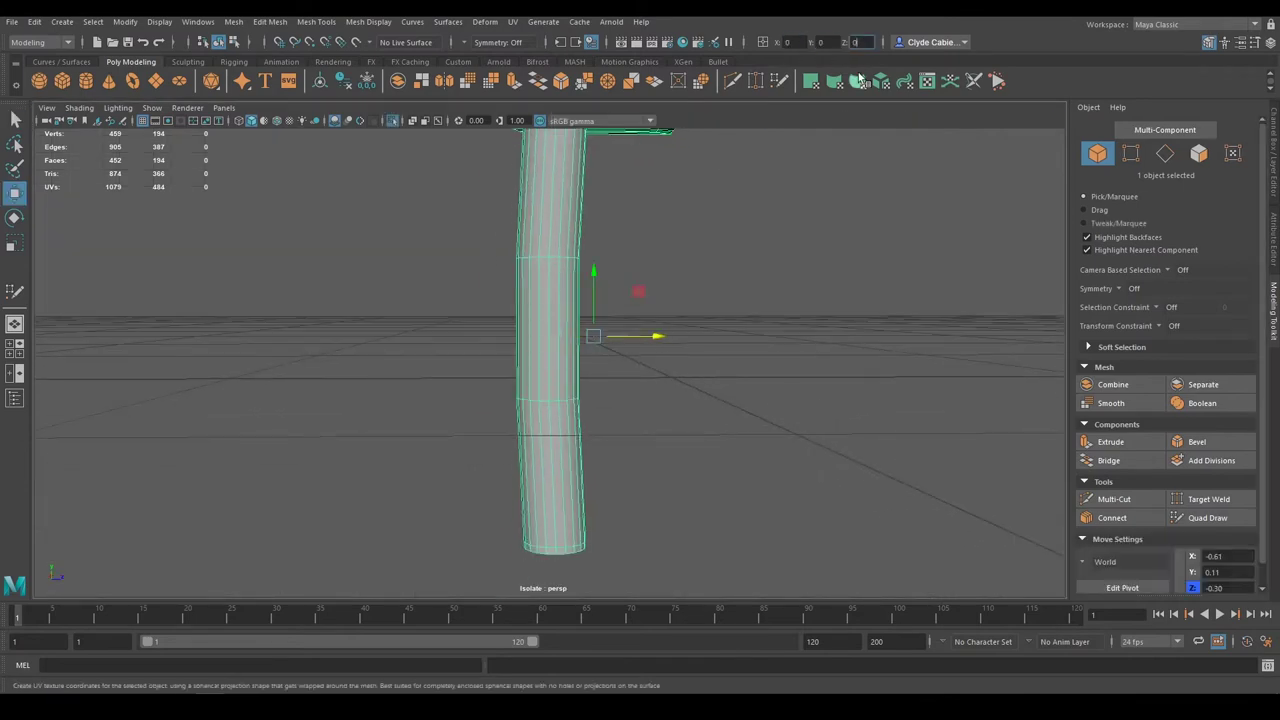
drag(858, 80, 611, 434)
shift+right_drag(611, 434, 575, 362)
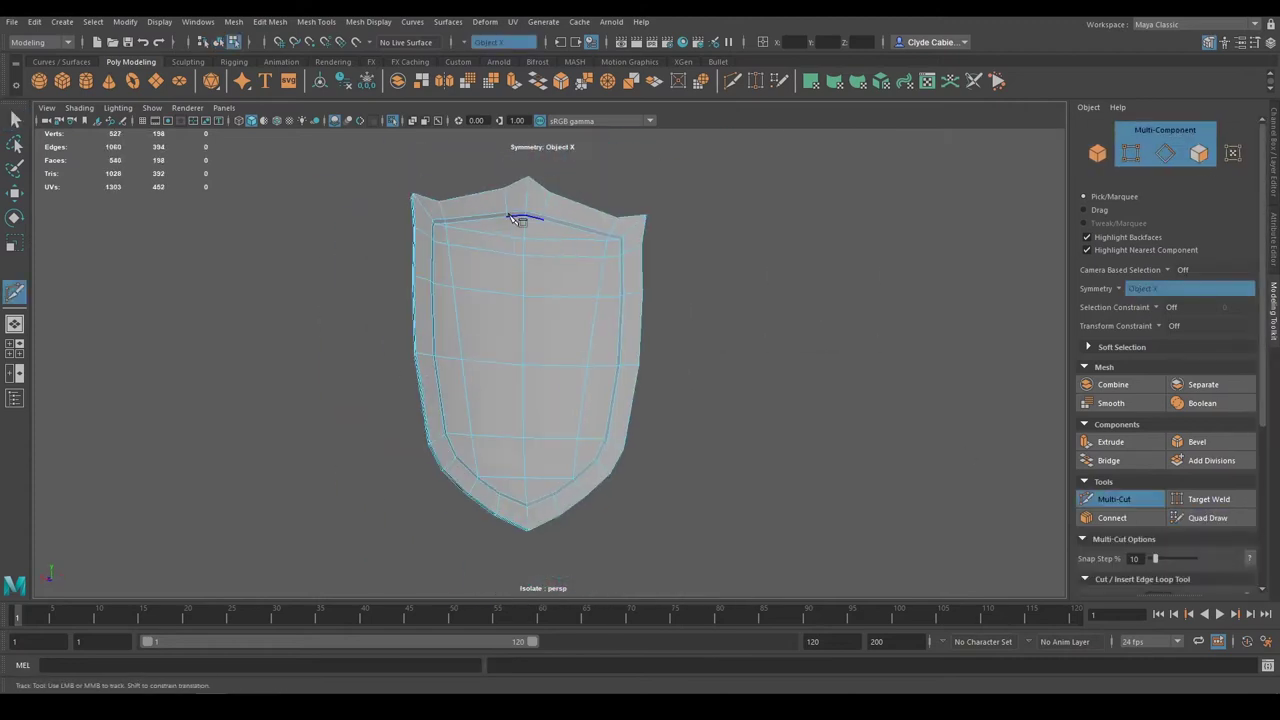
key(q)
key(F8)
Step: Adjust vertices along the inner plate's edge, mirroring the selection across X
alt+drag(620, 443, 570, 432)
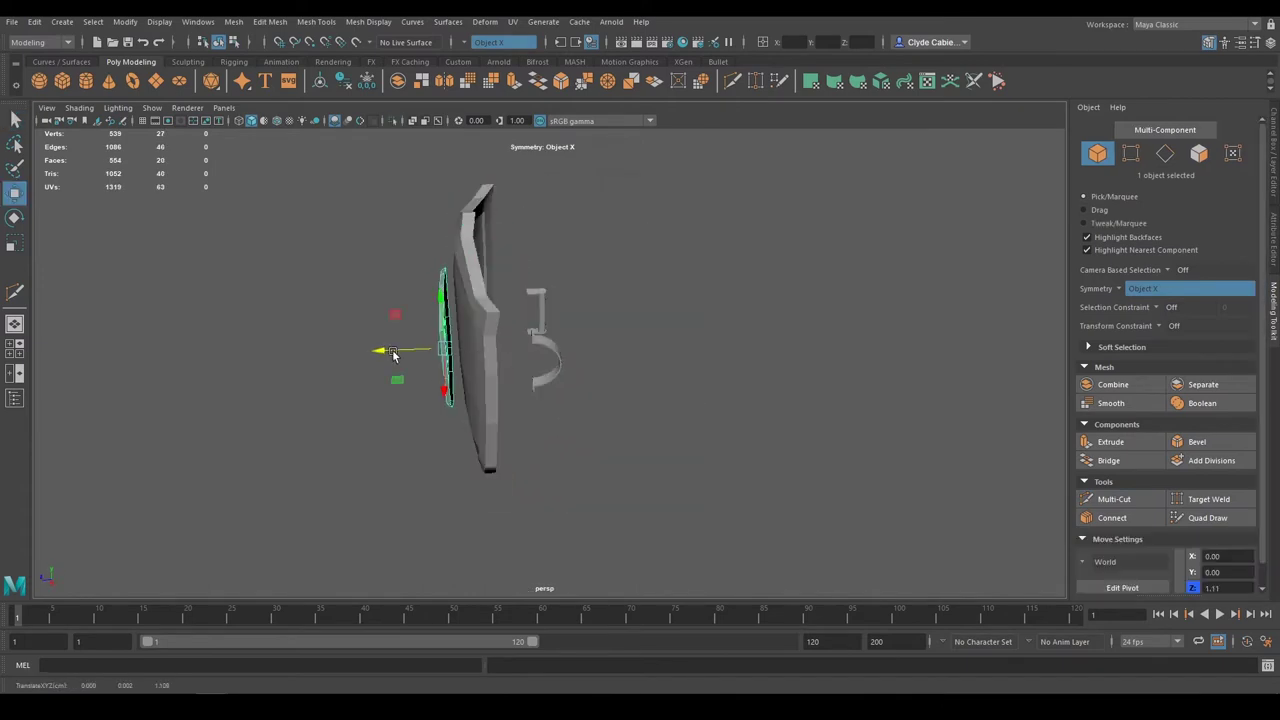
key(f)
alt+drag(543, 349, 557, 400)
key(F9)
key(F8)
mouse_move(474, 386)
alt+mouse_down()
mouse_move(620, 377)
mouse_move(590, 470)
alt+mouse_up()
key(F8)
key(q)
click(572, 515)
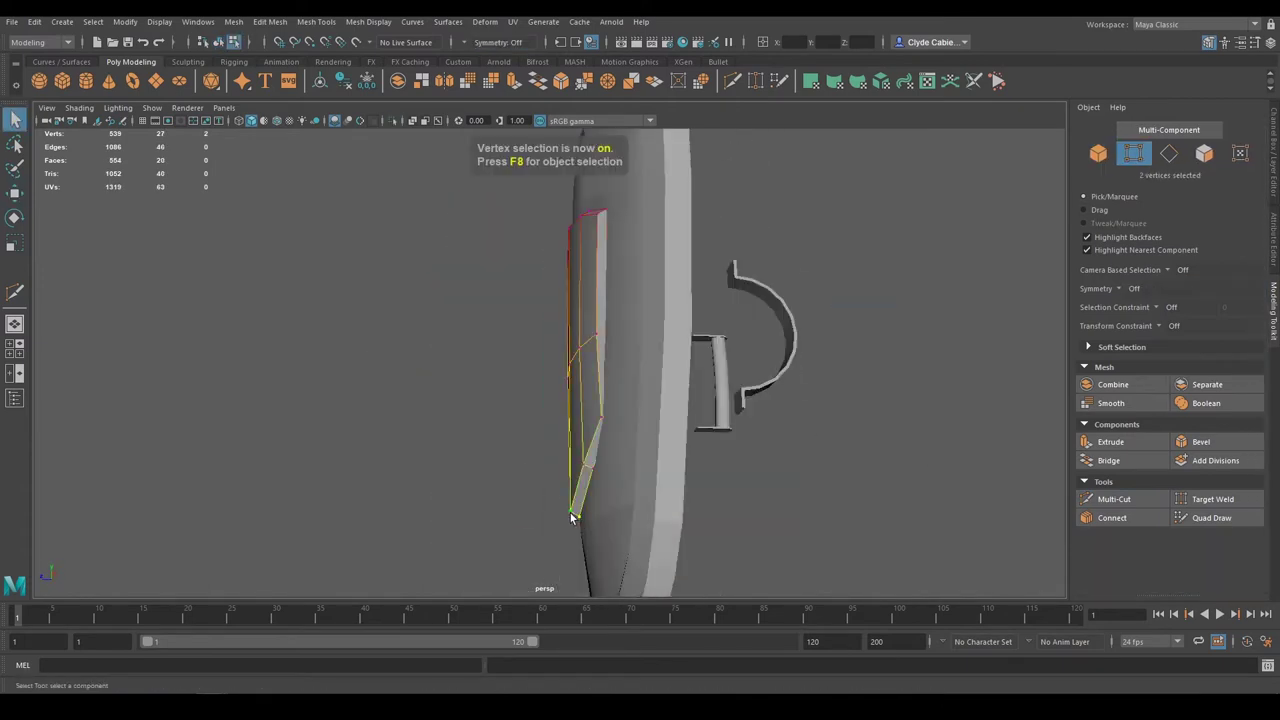
mouse_move(285, 523)
alt+mouse_down()
mouse_move(571, 298)
mouse_move(560, 397)
alt+mouse_up()
key(ctrl+shift+x)
key(F8)
key(q)
scroll(723, 443, down, 5)
Step: Move and rotate the curved handle into place behind the shield, then bring up the Outliner
alt+drag(723, 443, 387, 410)
alt+drag(598, 385, 520, 334)
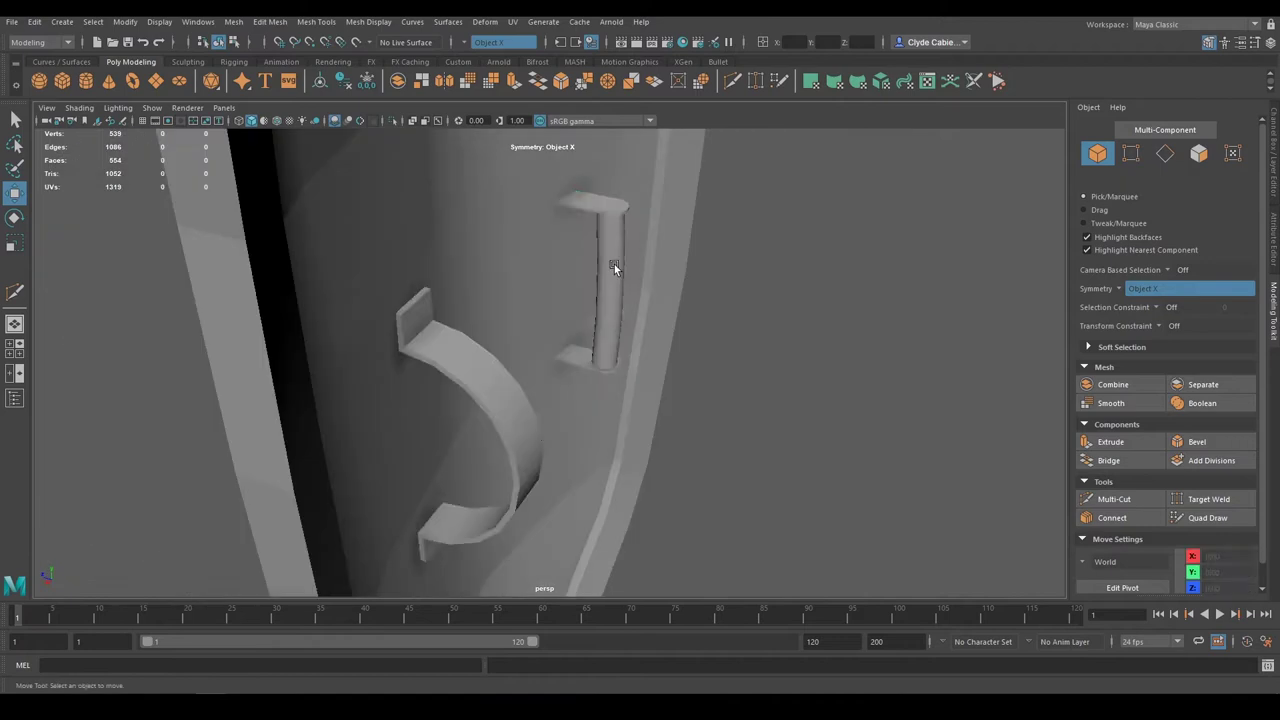
alt+drag(614, 271, 720, 280)
click(514, 388)
key(f)
key(e)
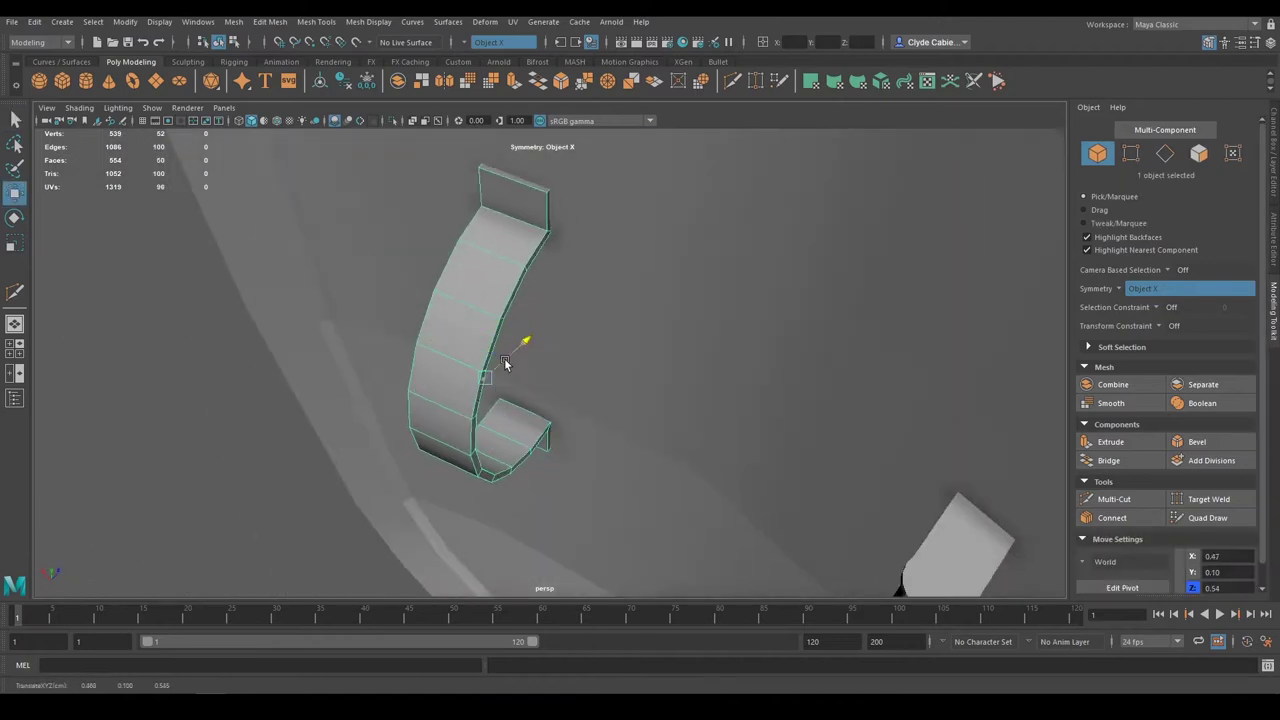
key(q)
mouse_move(486, 371)
alt+mouse_down()
mouse_move(622, 393)
mouse_move(434, 329)
mouse_move(639, 374)
alt+mouse_up()
click(14, 398)
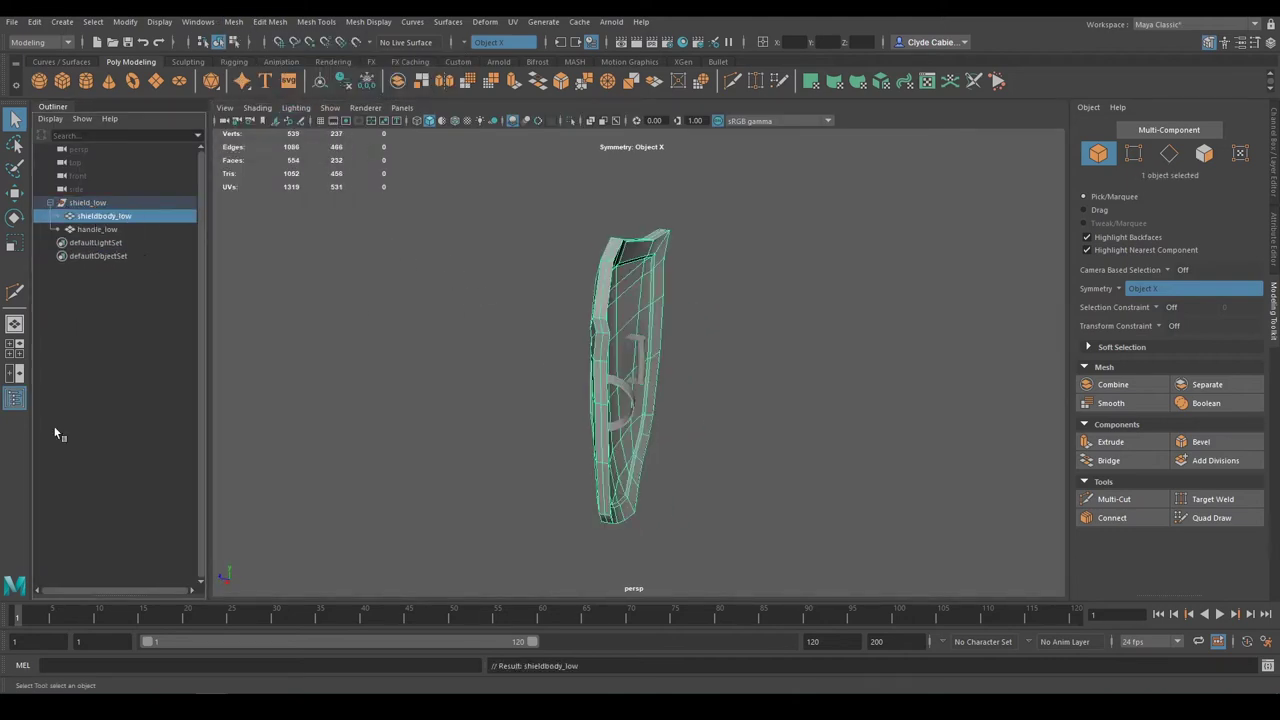
Step: Collapse the shield_low group in the Outliner and confirm its name
click(558, 384)
mouse_move(558, 384)
alt+mouse_down()
mouse_move(663, 419)
mouse_move(464, 308)
alt+mouse_up()
click(50, 202)
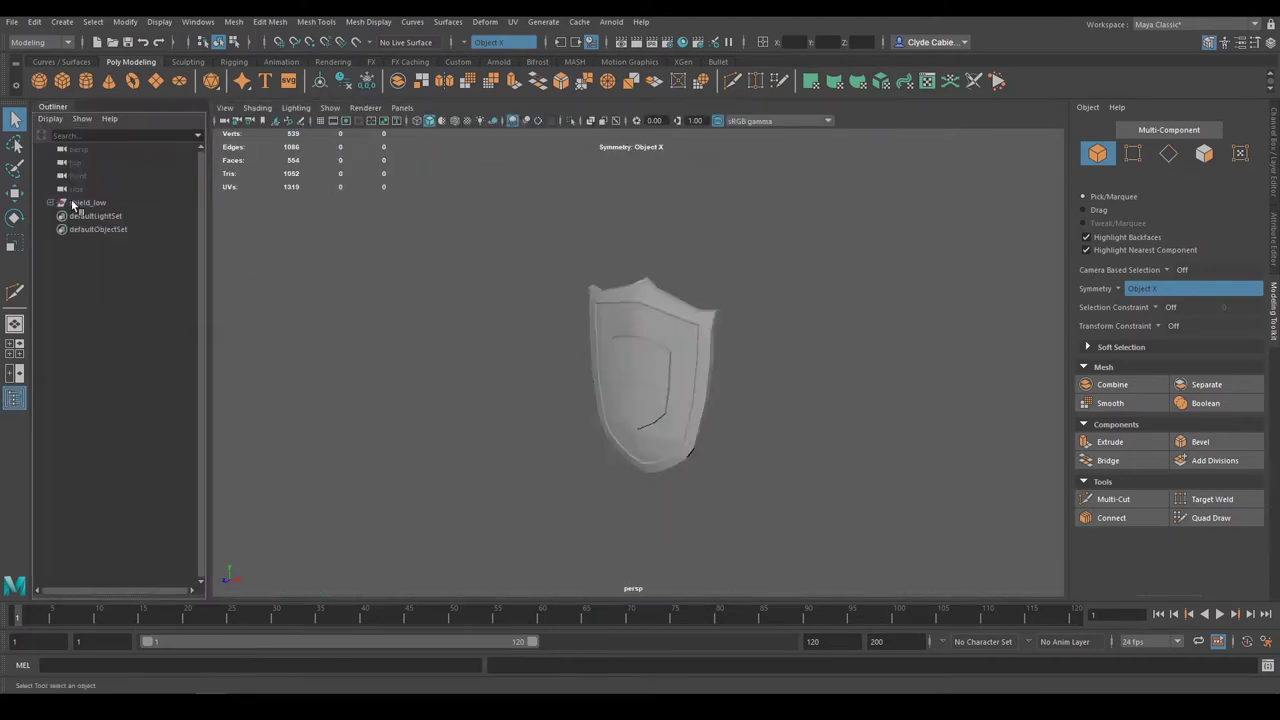
text(shield_h)
key(Return)
Step: Add support edge loops along the handle tab's edges with Quad Draw in perspective
mouse_move(620, 346)
alt+mouse_down()
mouse_move(640, 380)
mouse_move(383, 380)
mouse_move(550, 385)
mouse_move(684, 312)
alt+mouse_up()
key(space)
key(space)
click(383, 380)
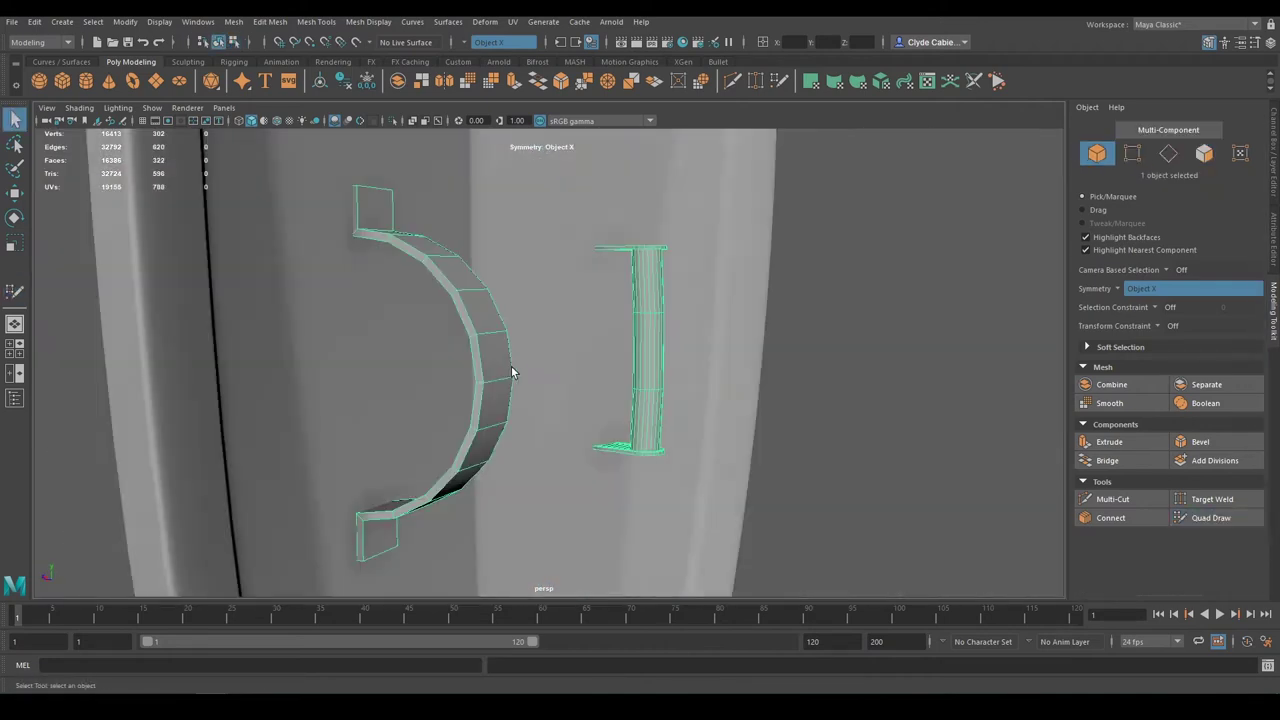
click(1193, 518)
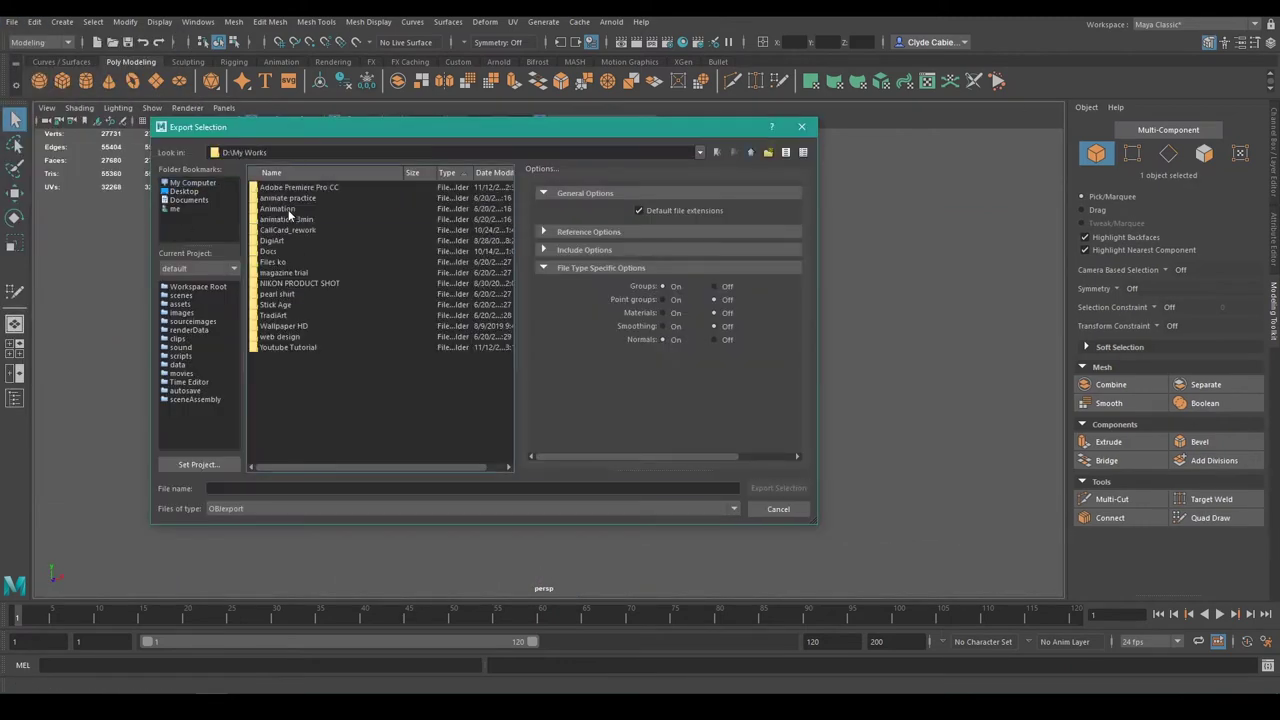
Step: Name the new export folder Shield and confirm it
text(hield)
key(Return)
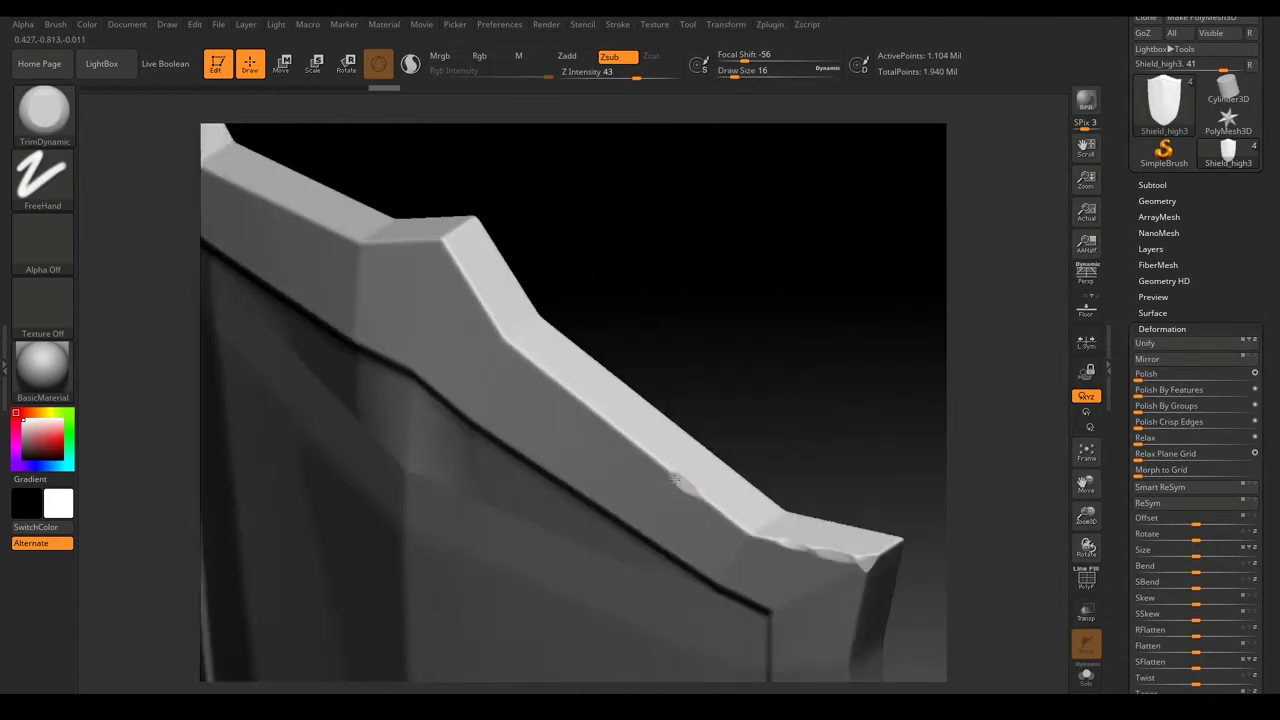
Step: Zoom onto the shield's creased top edge and pick the Clay build-up brush
mouse_move(675, 482)
right_down()
mouse_move(438, 476)
mouse_move(644, 491)
mouse_move(574, 449)
mouse_move(677, 329)
mouse_move(710, 352)
mouse_move(757, 343)
mouse_move(563, 574)
mouse_move(443, 400)
mouse_move(606, 397)
mouse_move(537, 177)
mouse_move(603, 369)
mouse_move(743, 287)
right_up()
right_drag(605, 327, 410, 461)
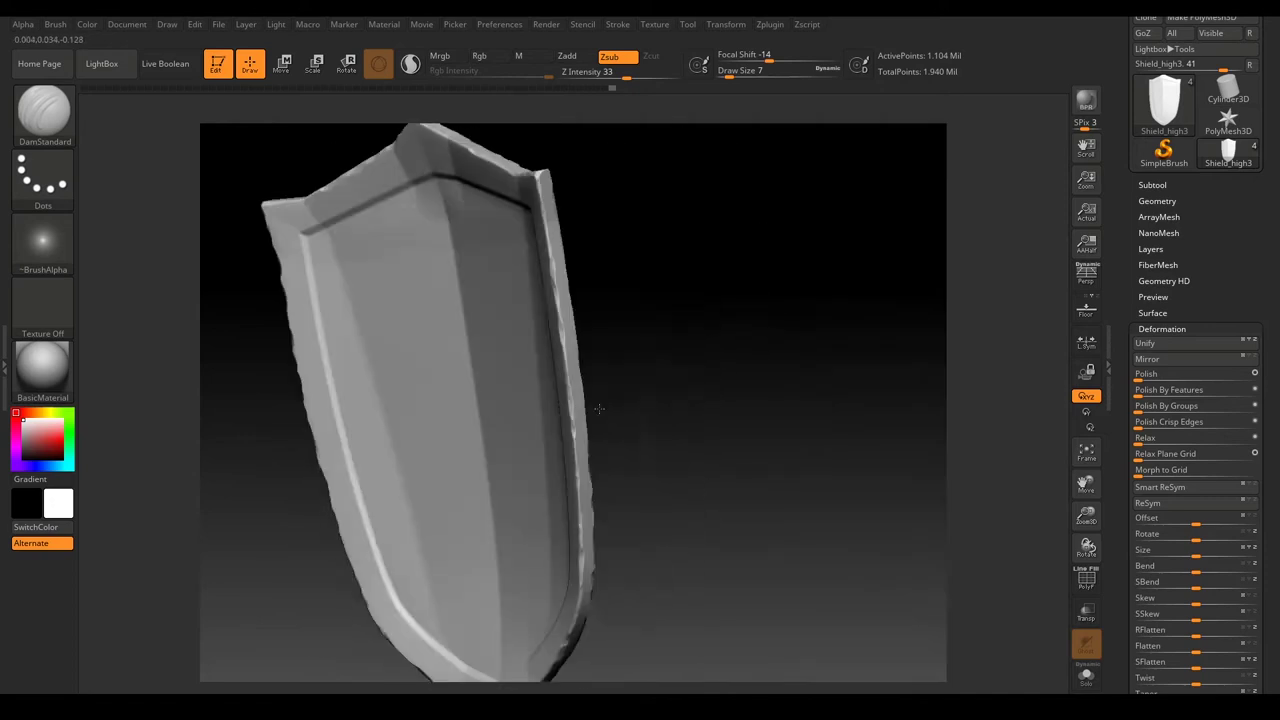
mouse_move(392, 317)
right_down()
mouse_move(594, 380)
mouse_move(846, 277)
mouse_move(873, 222)
mouse_move(760, 420)
mouse_move(700, 450)
right_up()
key(f)
key(b)
key(c)
key(b)
key(space)
Step: Soften the top rim with the Smooth brush (B > S > M), then load Orb_Cracks
mouse_move(592, 337)
right_down()
mouse_move(543, 228)
mouse_move(472, 312)
right_up()
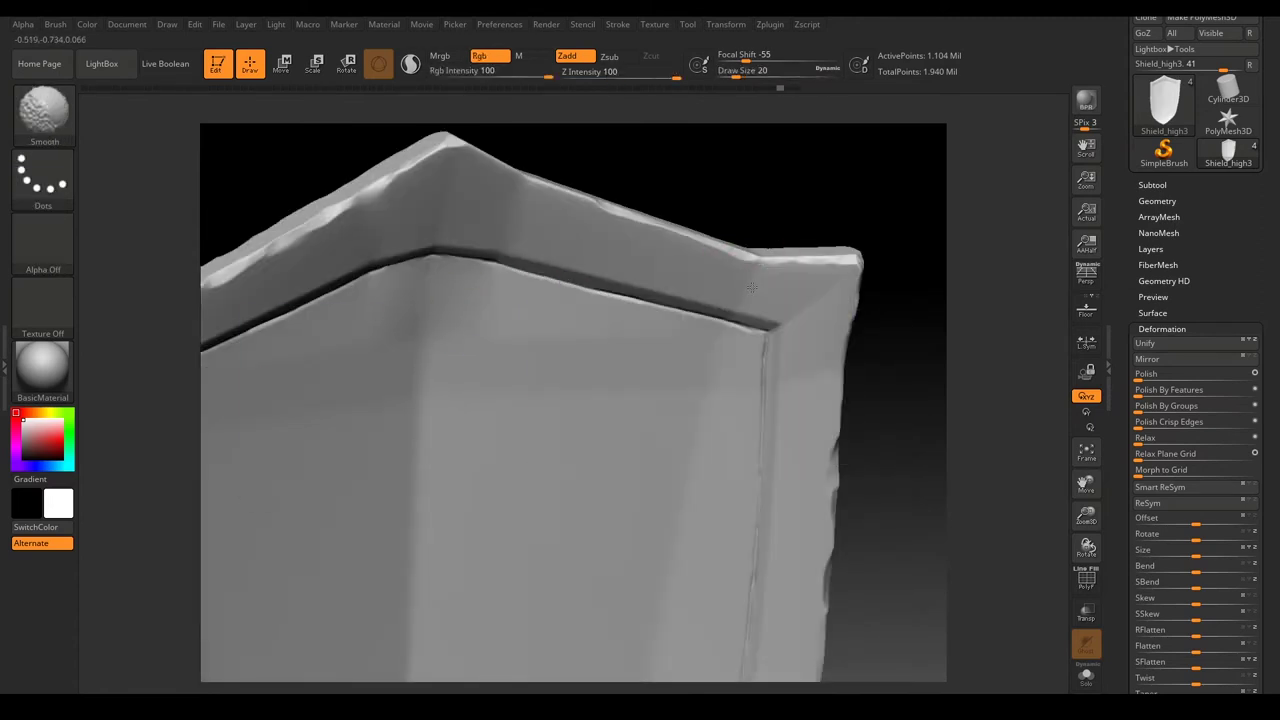
key(f)
key(space)
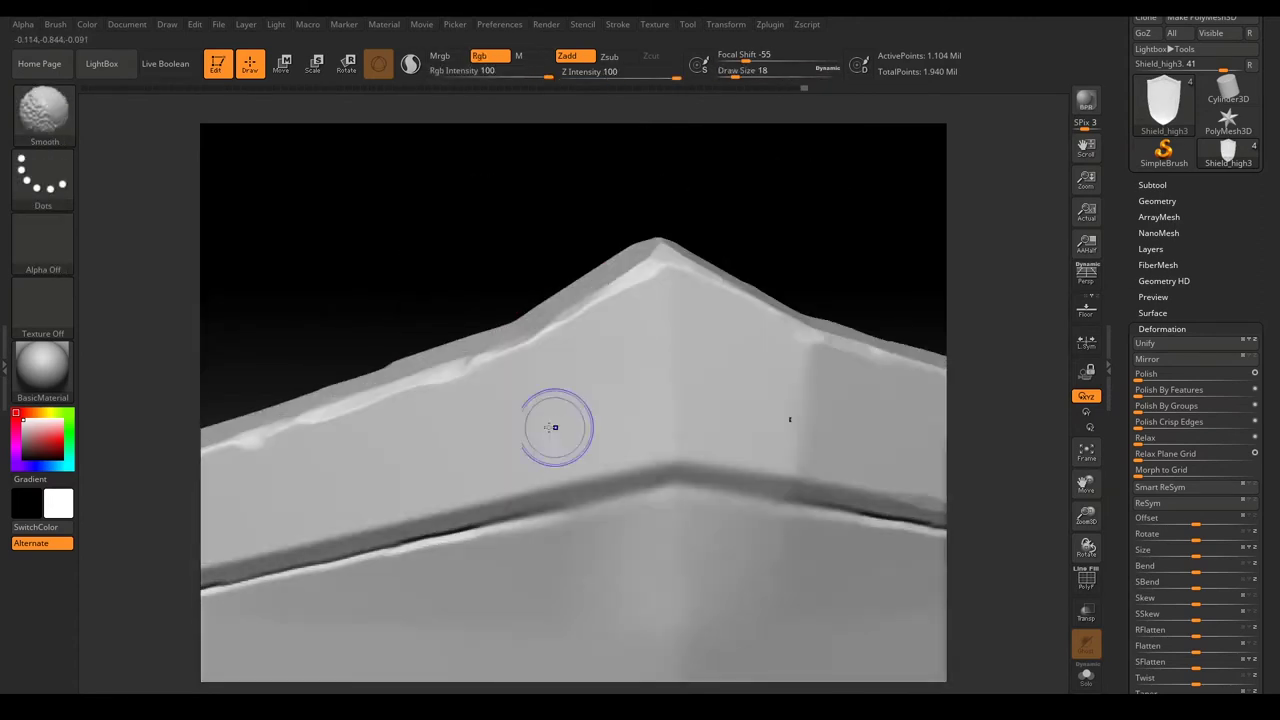
key(b)
key(s)
key(m)
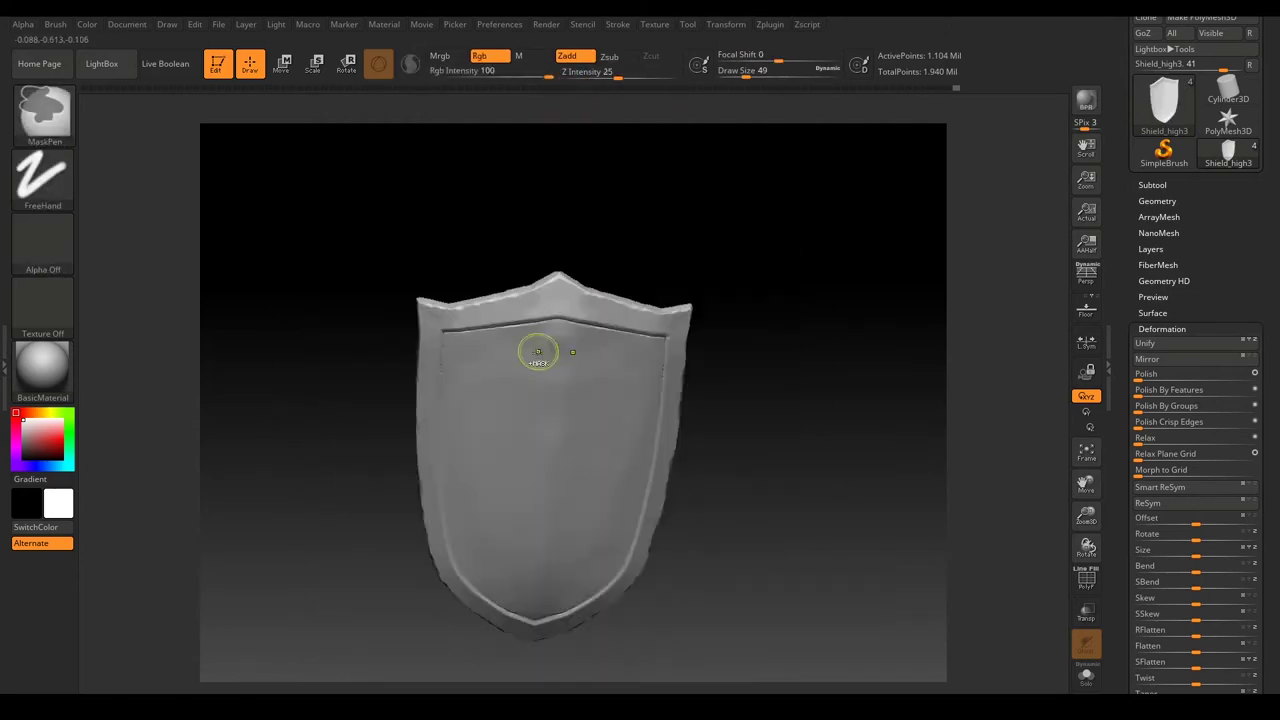
key(b)
click(615, 218)
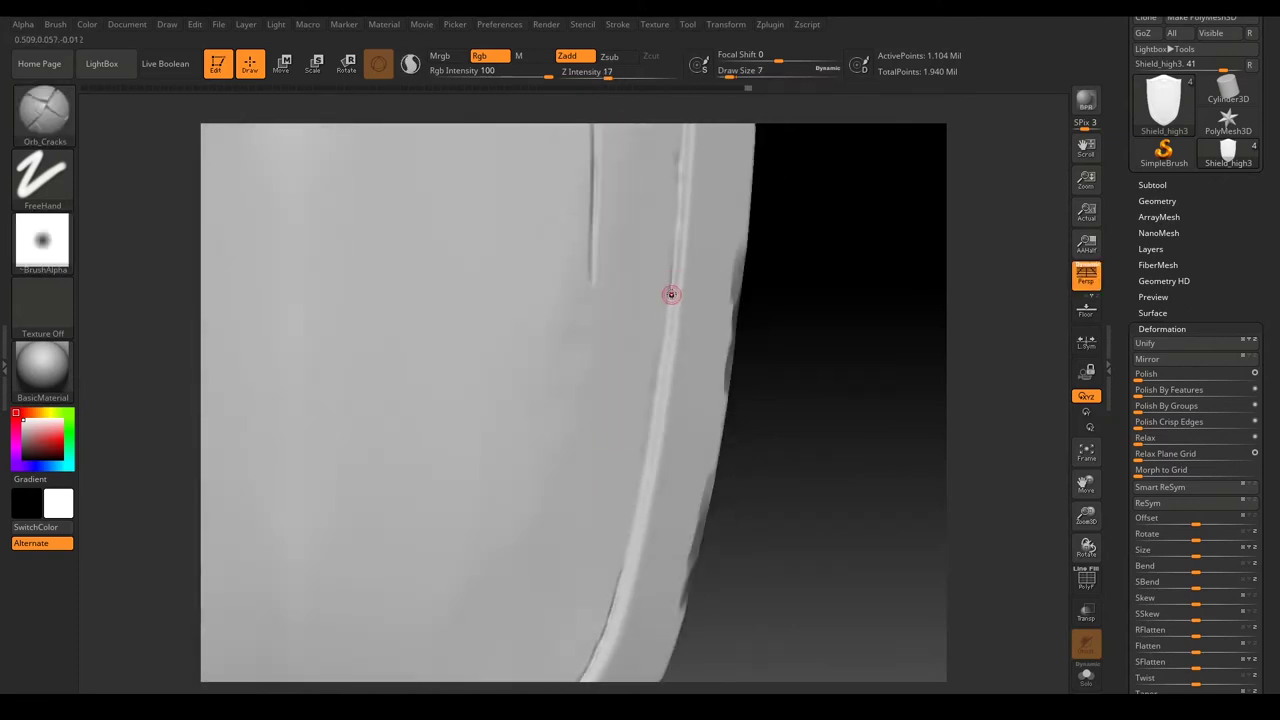
Step: Work over the shield's front and lower planked panels for the seams, ending in perspective view
mouse_move(671, 429)
right_down()
mouse_move(646, 329)
mouse_move(626, 503)
right_up()
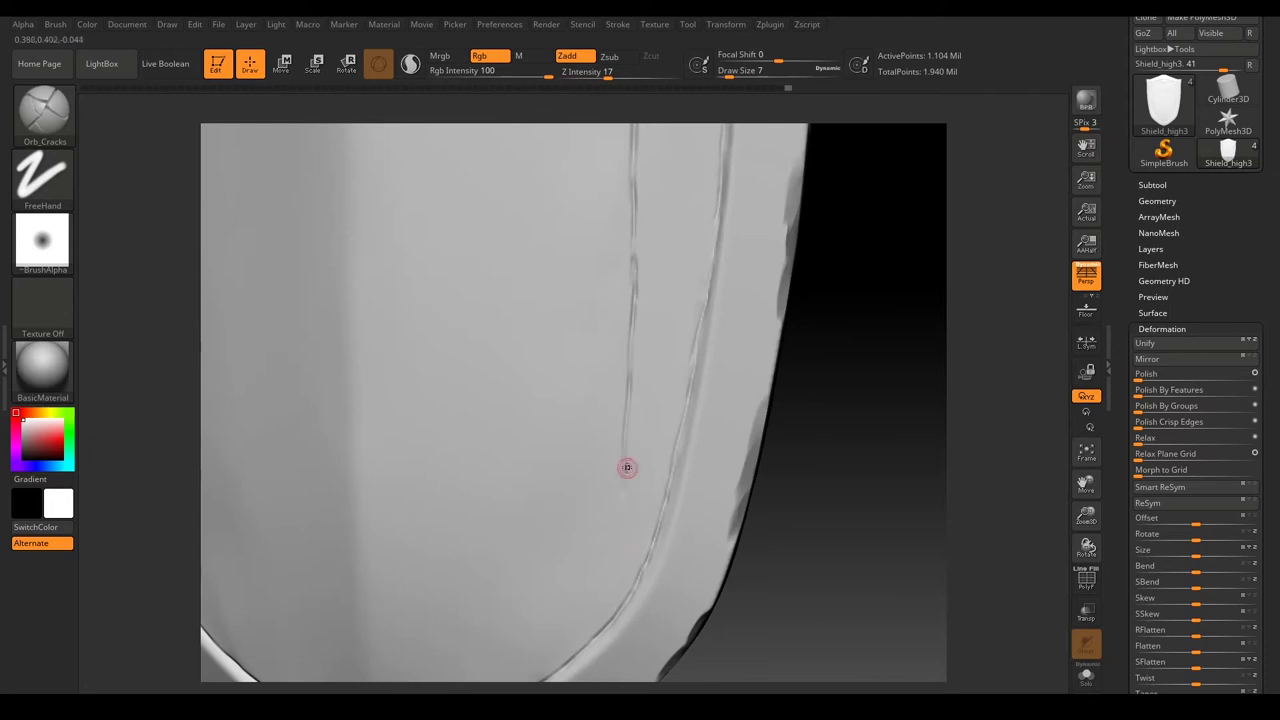
key(f)
mouse_move(576, 588)
right_down()
mouse_move(529, 246)
mouse_move(586, 189)
mouse_move(597, 380)
right_up()
key(f)
mouse_move(558, 632)
right_down()
mouse_move(589, 386)
mouse_move(566, 309)
mouse_move(555, 337)
right_up()
mouse_move(555, 570)
right_down()
mouse_move(480, 531)
mouse_move(459, 214)
right_up()
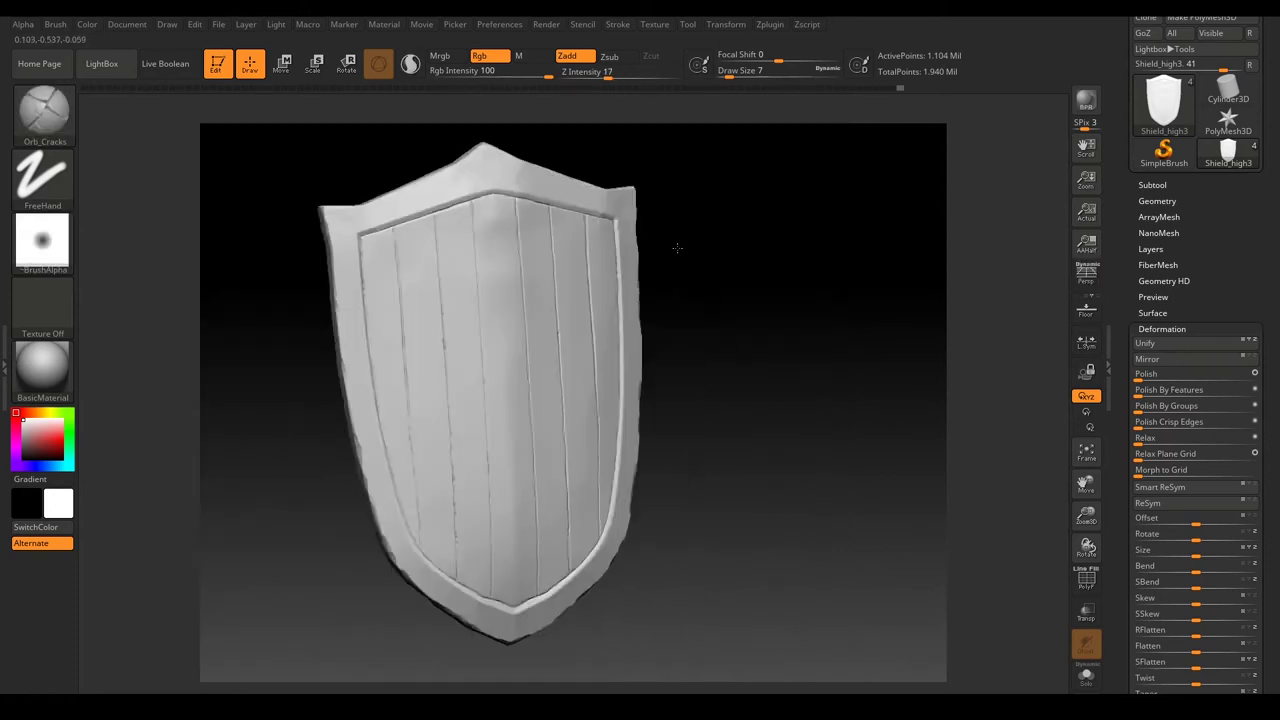
mouse_move(486, 582)
right_down()
mouse_move(514, 371)
mouse_move(440, 429)
mouse_move(443, 440)
mouse_move(508, 339)
mouse_move(494, 536)
mouse_move(571, 531)
mouse_move(578, 430)
right_up()
key(p)
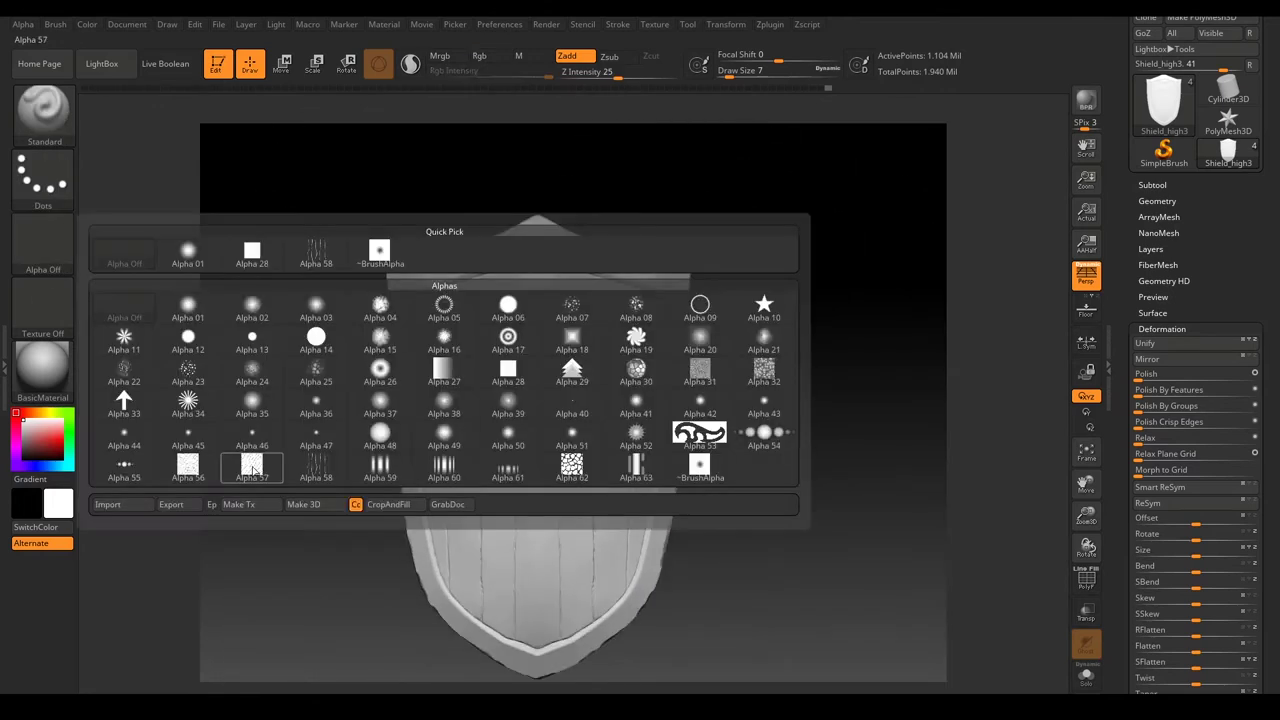
Step: Spray a wood-grain alpha across the planks with the Standard brush
key(space)
mouse_move(416, 289)
right_down()
mouse_move(492, 457)
mouse_move(466, 423)
mouse_move(452, 425)
right_up()
click(282, 63)
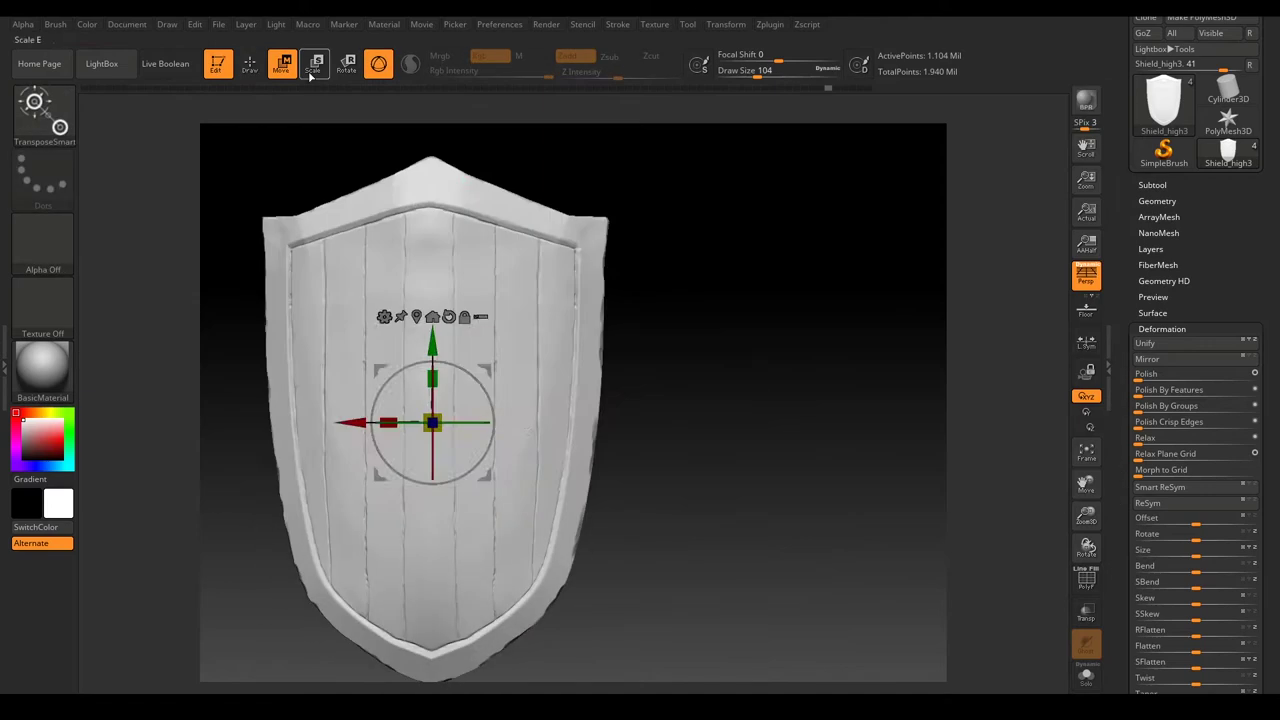
key(b)
key(s)
key(t)
mouse_move(571, 283)
right_down()
mouse_move(548, 215)
mouse_move(486, 491)
right_up()
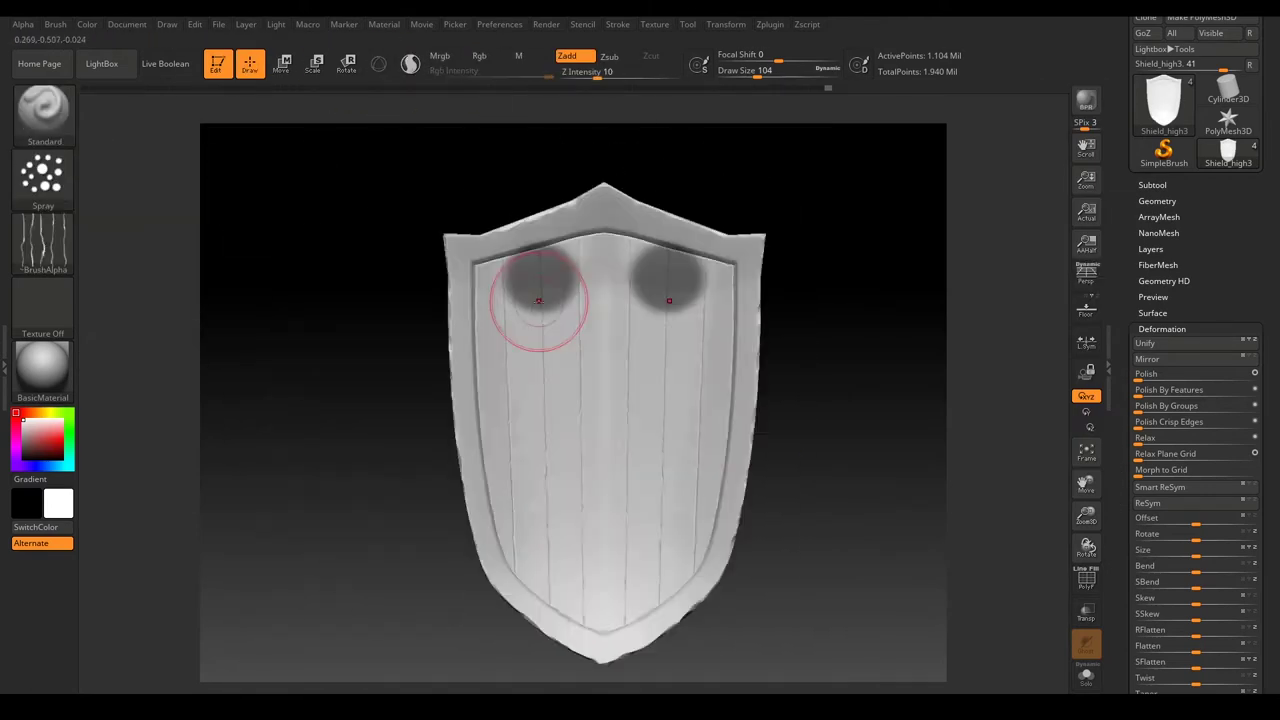
mouse_move(499, 313)
alt+right_down()
mouse_move(586, 534)
mouse_move(514, 227)
alt+right_up()
Step: Carve cracks into the planks with the Orb_Cracks brush in perspective view
key(b)
key(o)
key(c)
mouse_move(506, 447)
alt+right_down()
mouse_move(480, 277)
mouse_move(526, 384)
alt+right_up()
key(f)
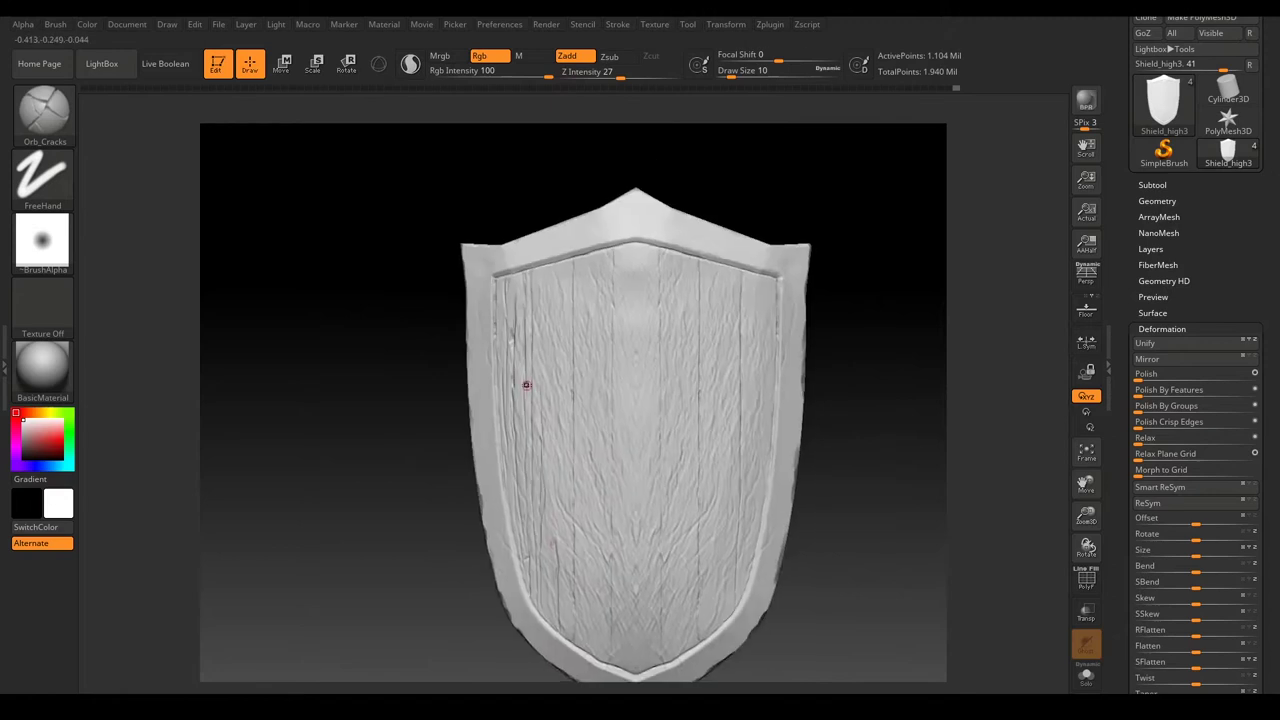
key(p)
key(f)
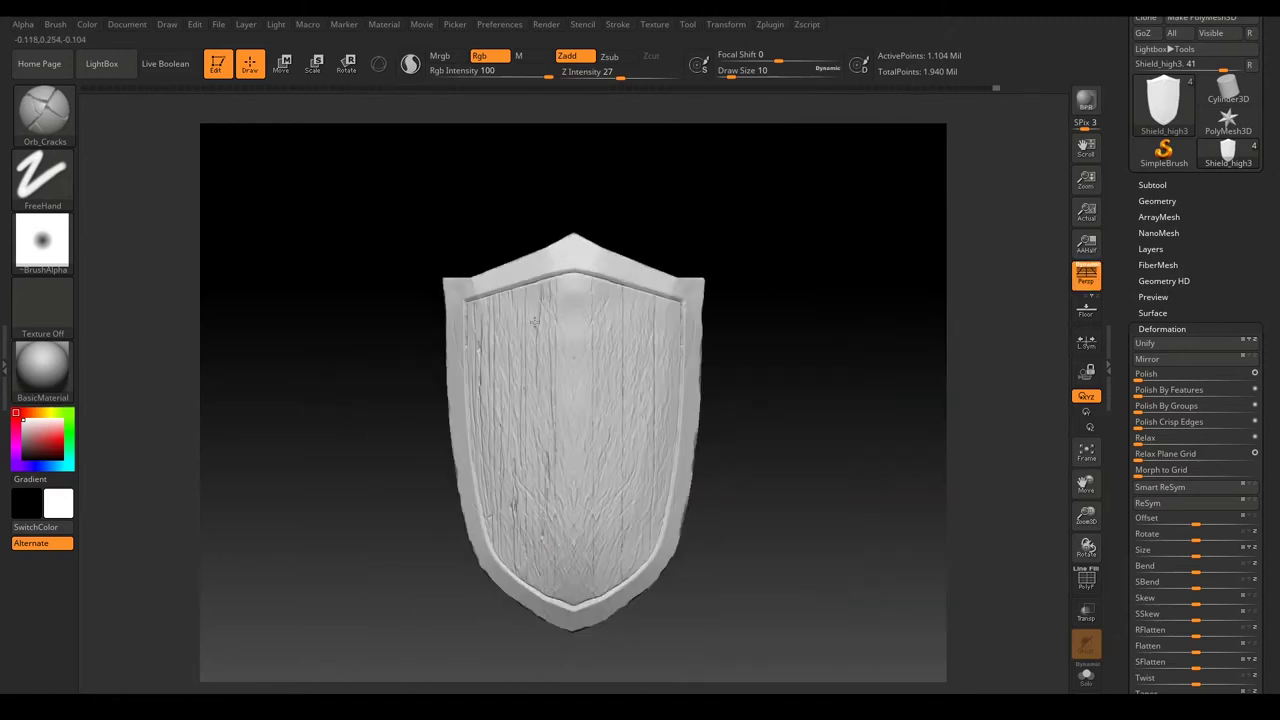
right_drag(500, 382, 521, 636)
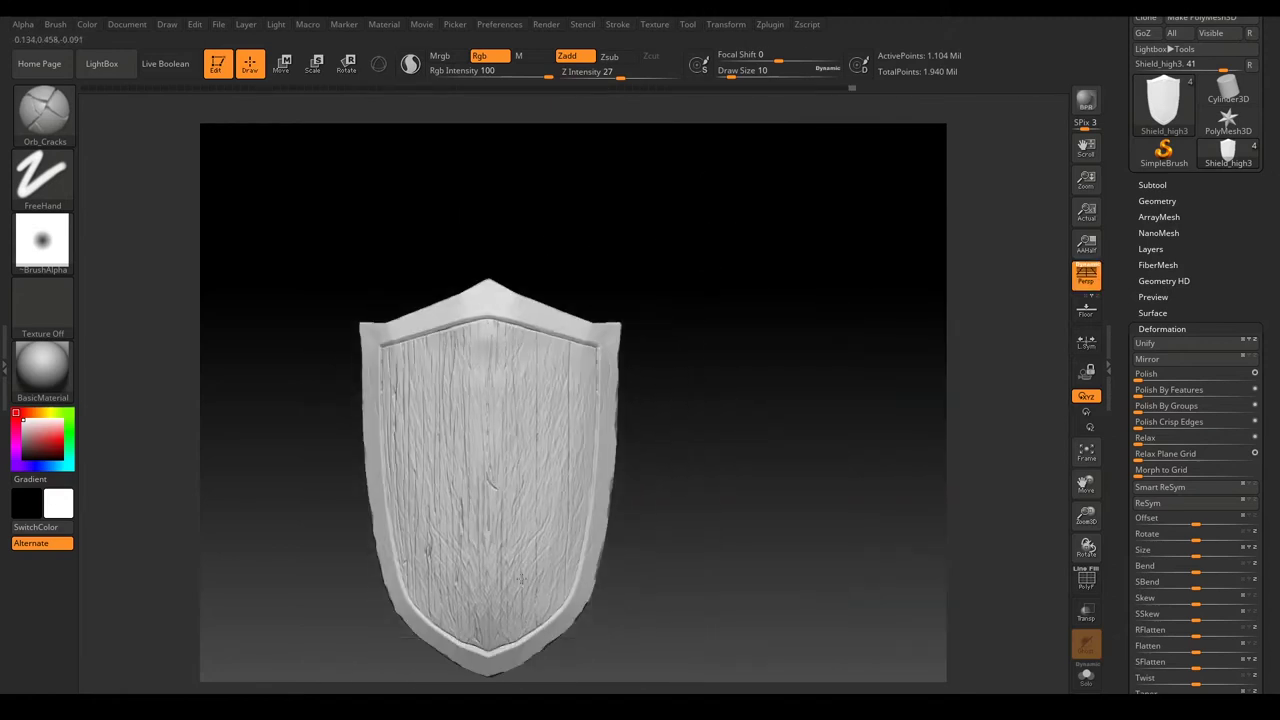
right_drag(570, 333, 566, 227)
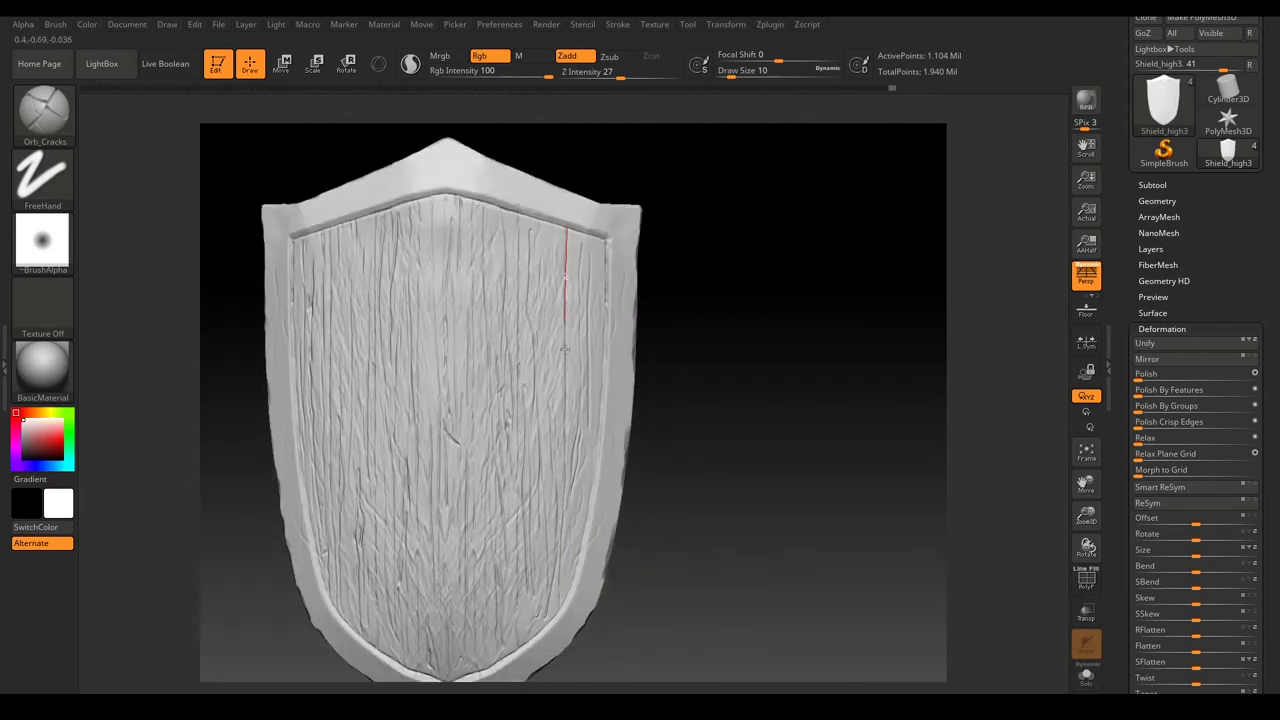
right_drag(463, 436, 509, 512)
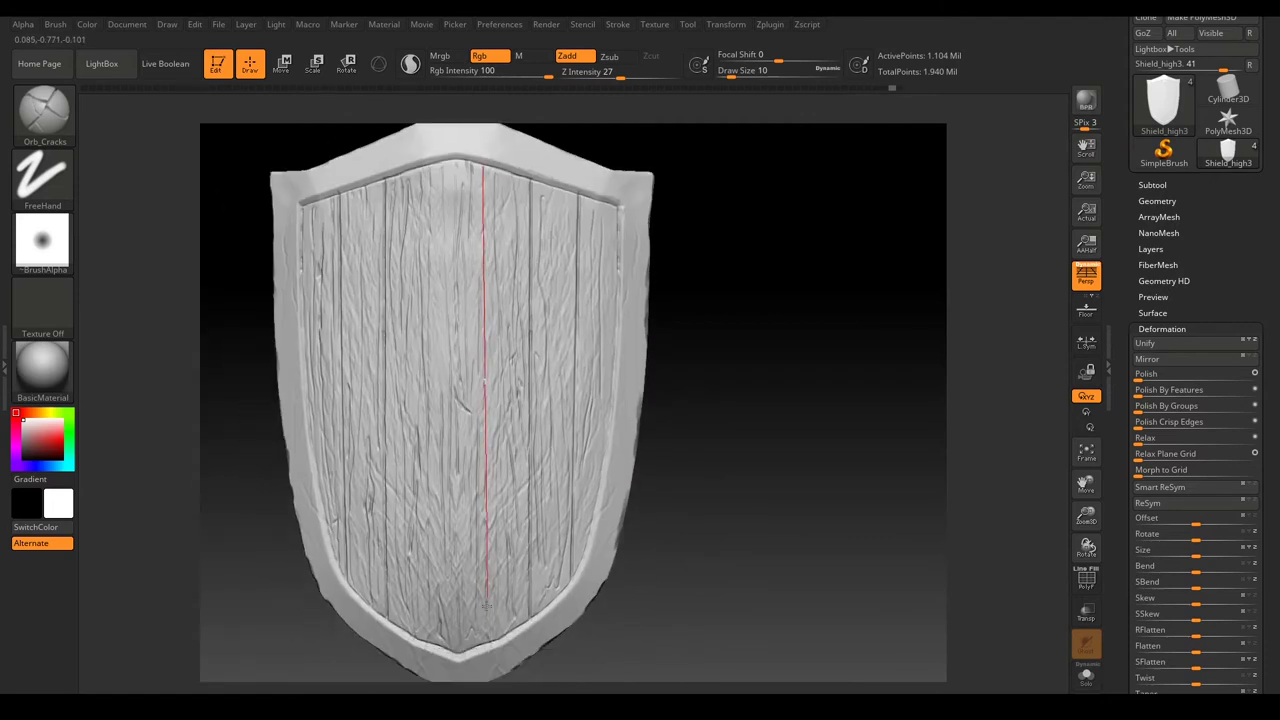
right_drag(483, 643, 522, 373)
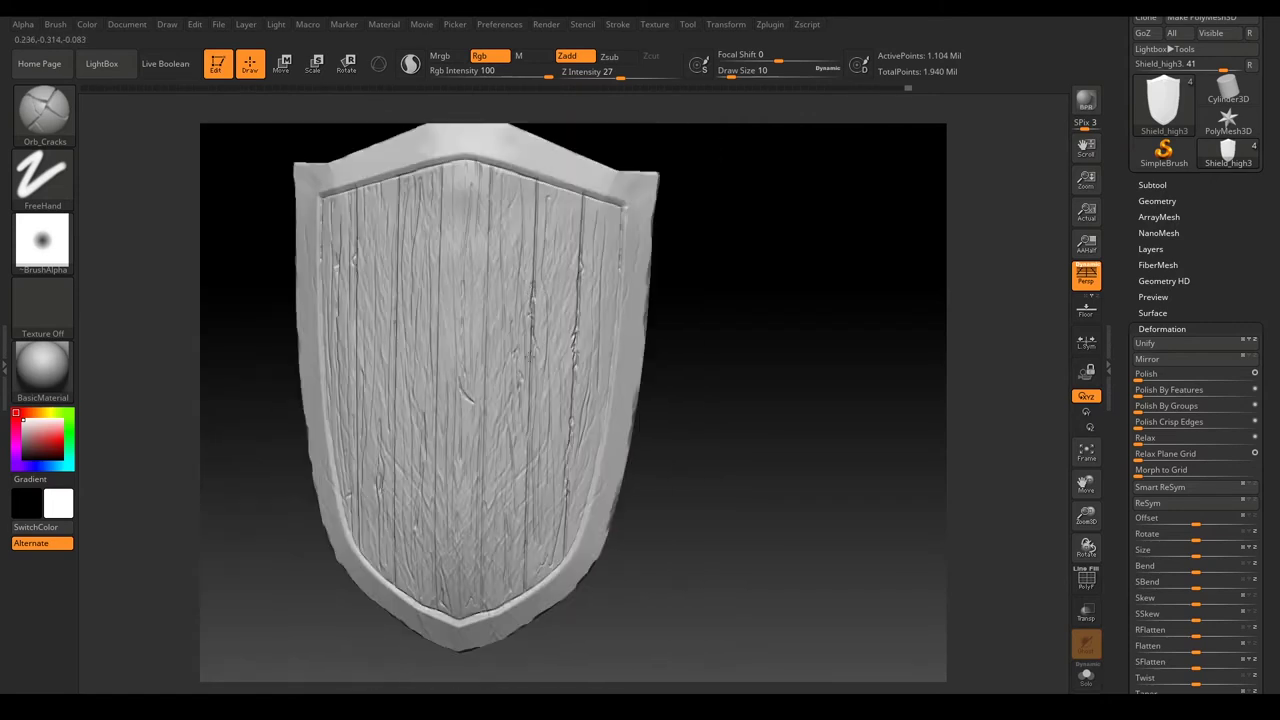
mouse_move(551, 560)
right_down()
mouse_move(509, 470)
mouse_move(557, 429)
mouse_move(557, 491)
mouse_move(571, 466)
mouse_move(600, 306)
mouse_move(543, 286)
mouse_move(616, 376)
mouse_move(524, 568)
right_up()
Step: Smooth the plank surface with the hPolish brush
key(b)
key(h)
key(p)
Step: Add more cracks across the planks with Orb_Cracks, working on the upper shield
key(b)
key(o)
key(c)
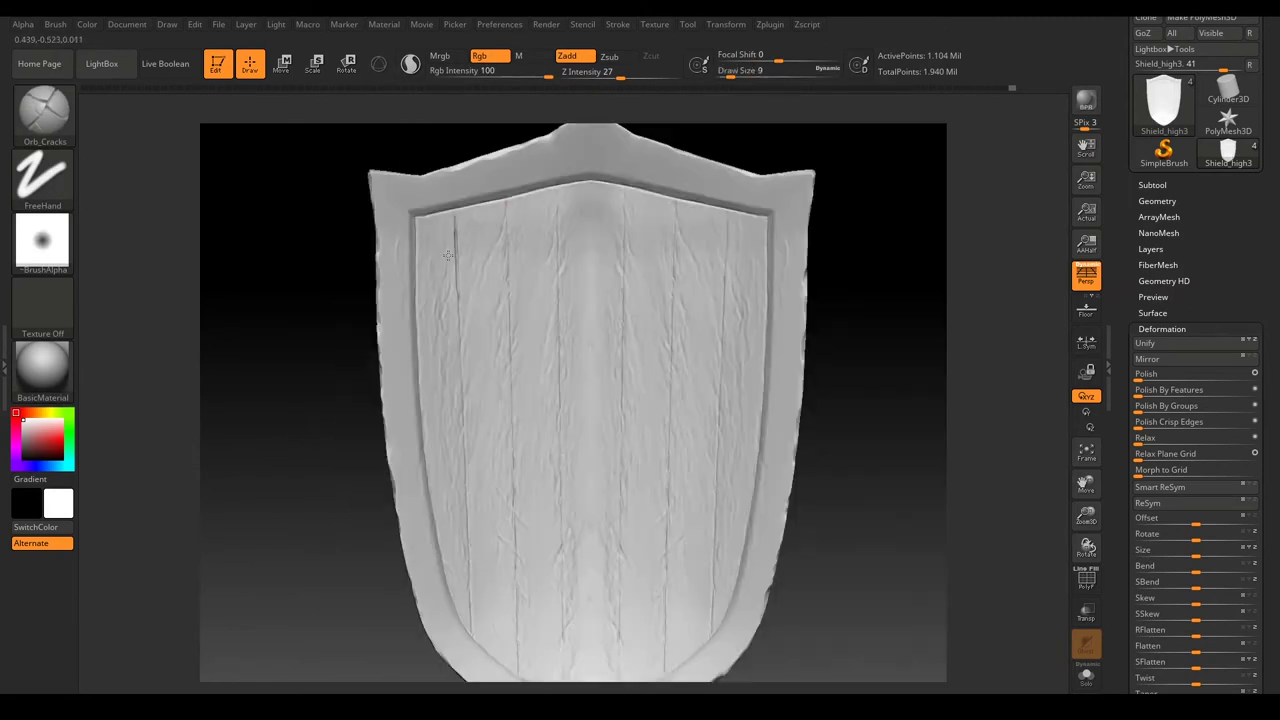
mouse_move(607, 216)
right_down()
mouse_move(520, 467)
mouse_move(489, 257)
right_up()
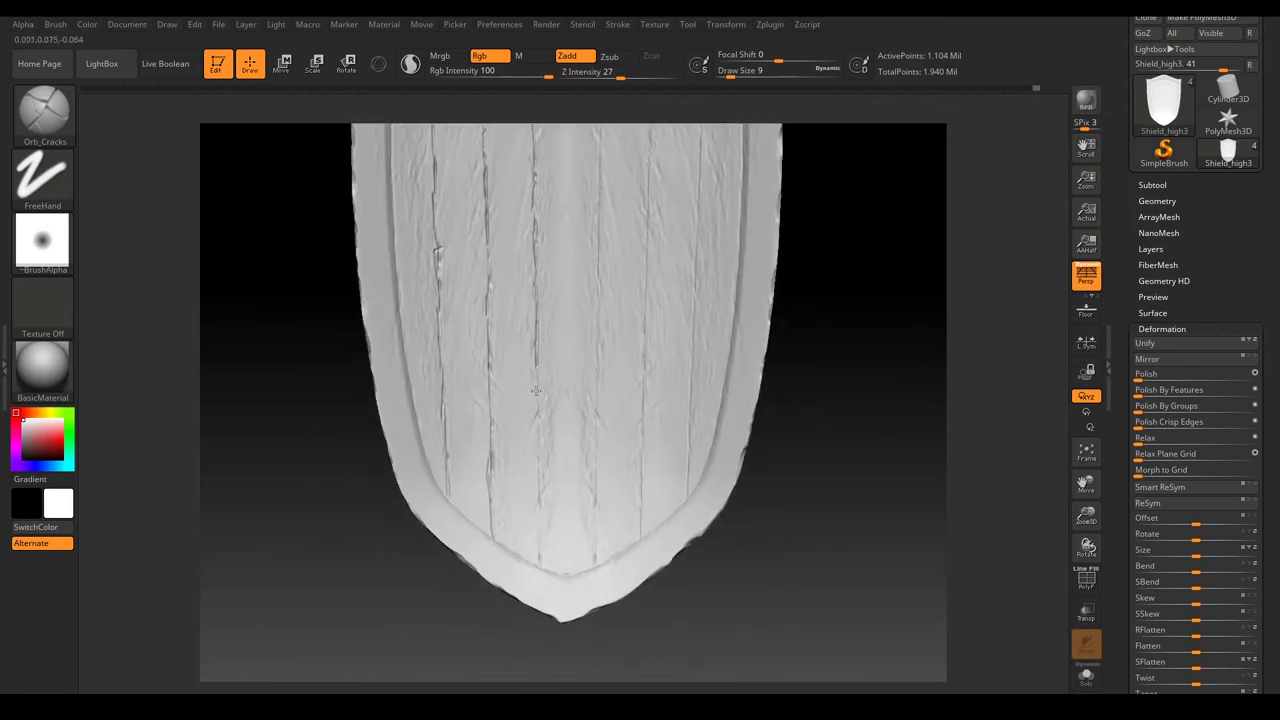
mouse_move(568, 450)
alt+right_down()
mouse_move(600, 233)
mouse_move(620, 300)
mouse_move(660, 203)
mouse_move(443, 184)
alt+right_up()
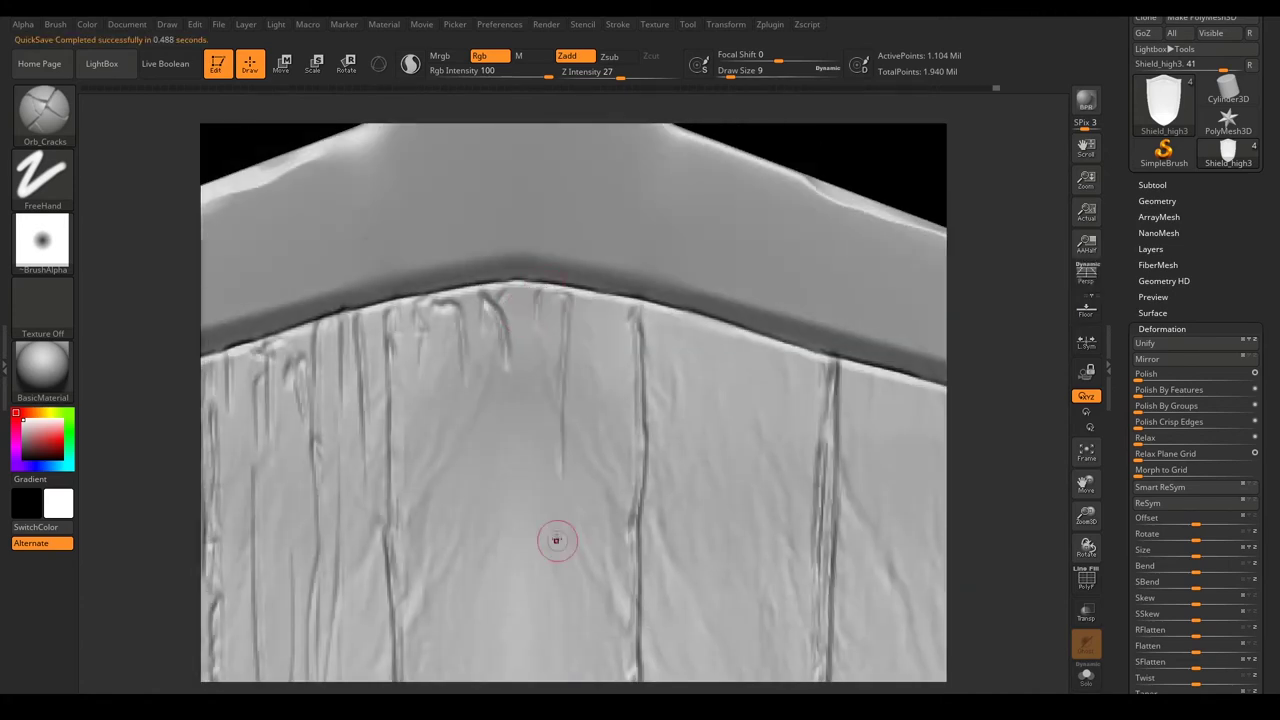
right_drag(557, 537, 551, 356)
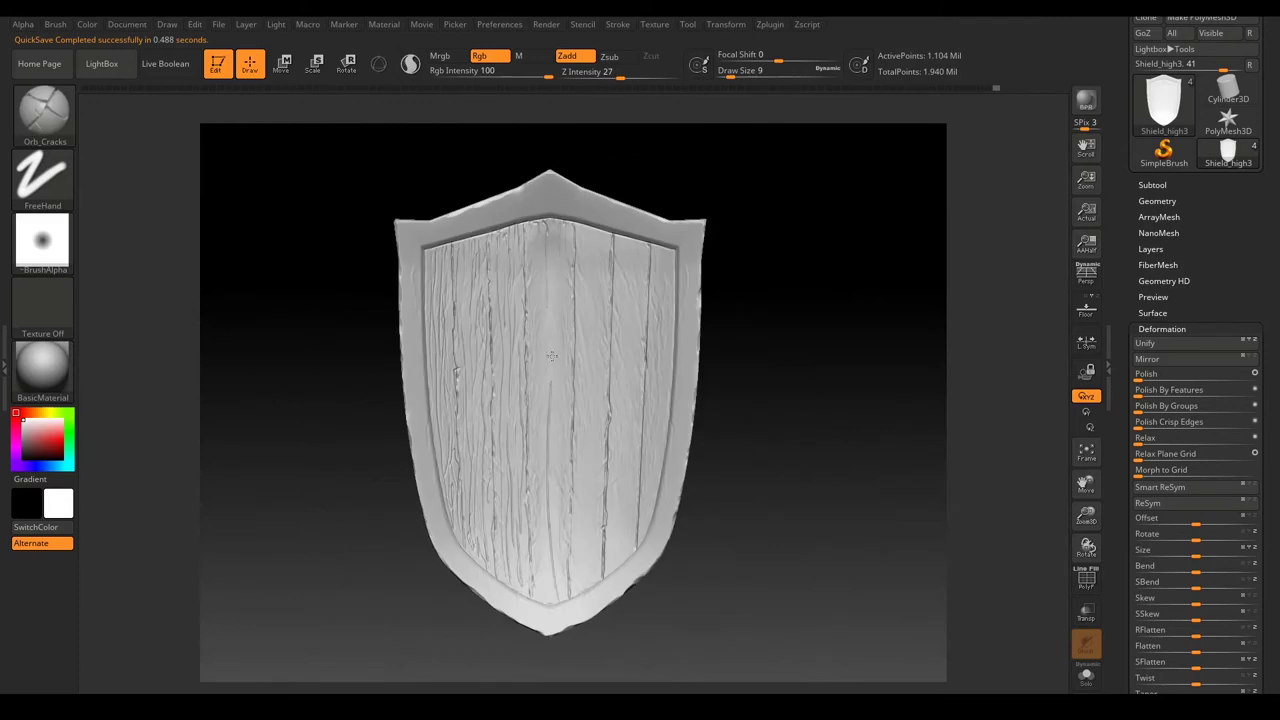
ctrl+right_drag(559, 547, 530, 360)
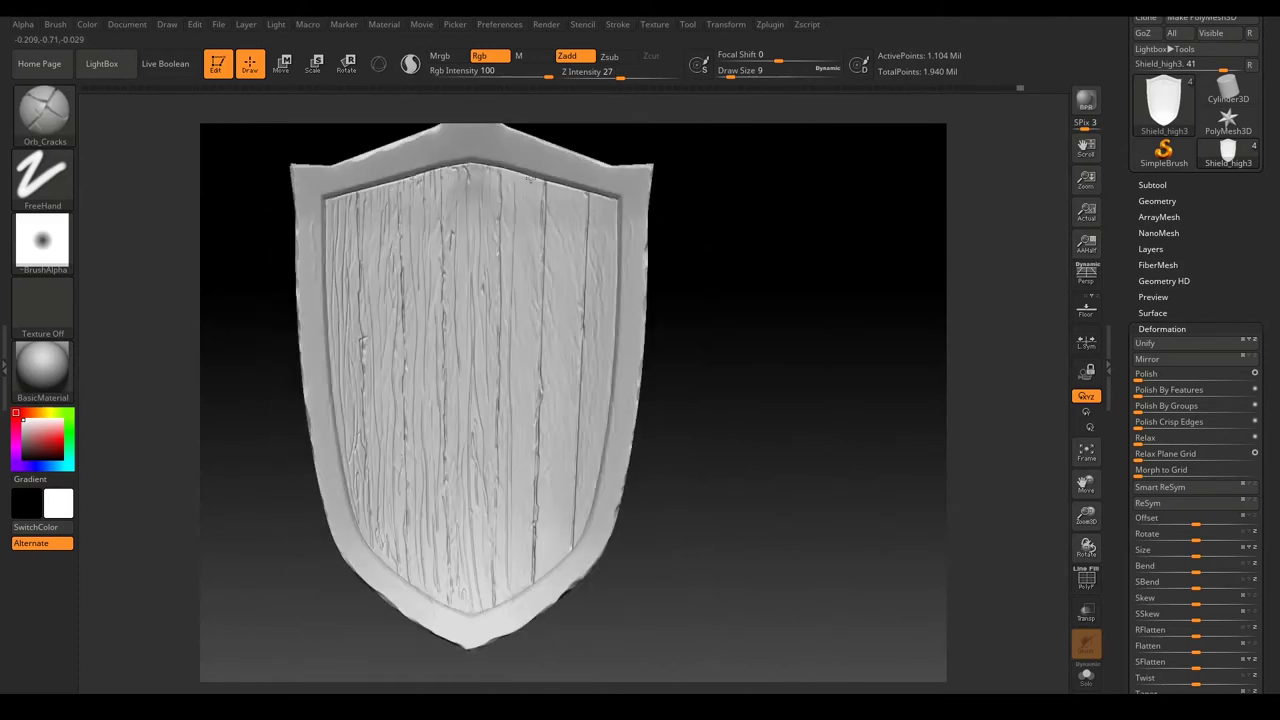
key(f)
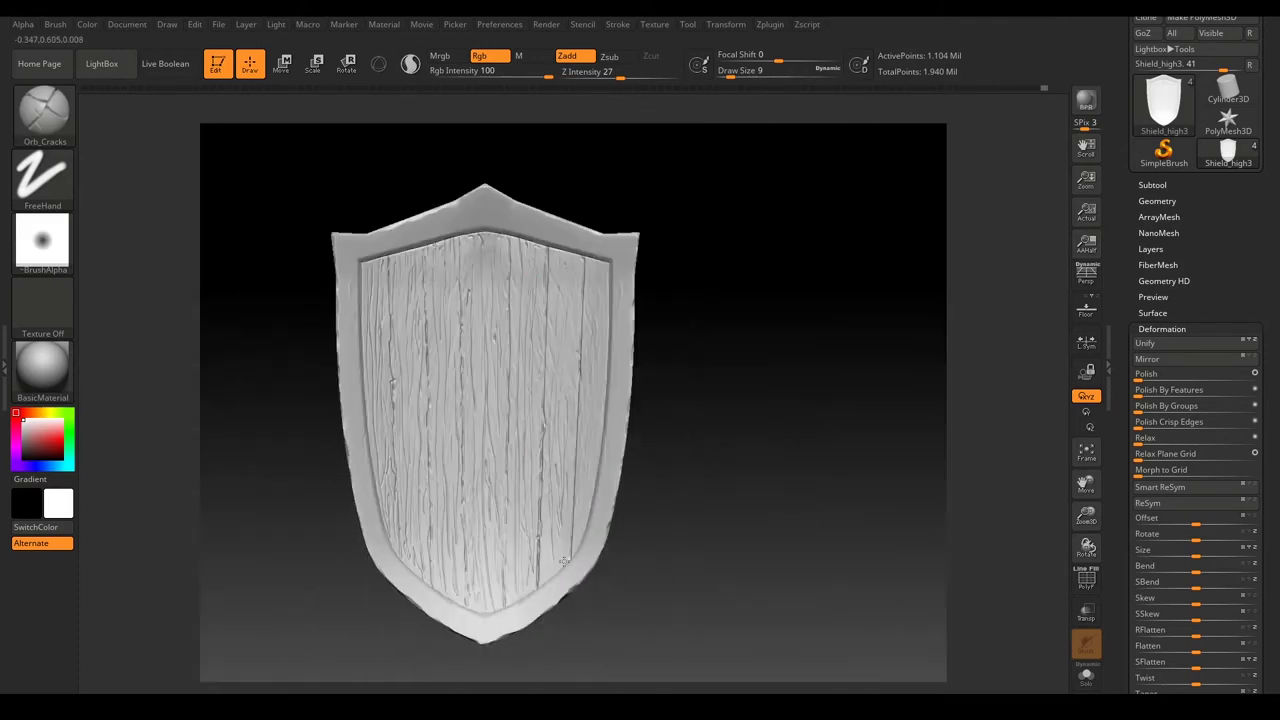
right_drag(564, 562, 475, 328)
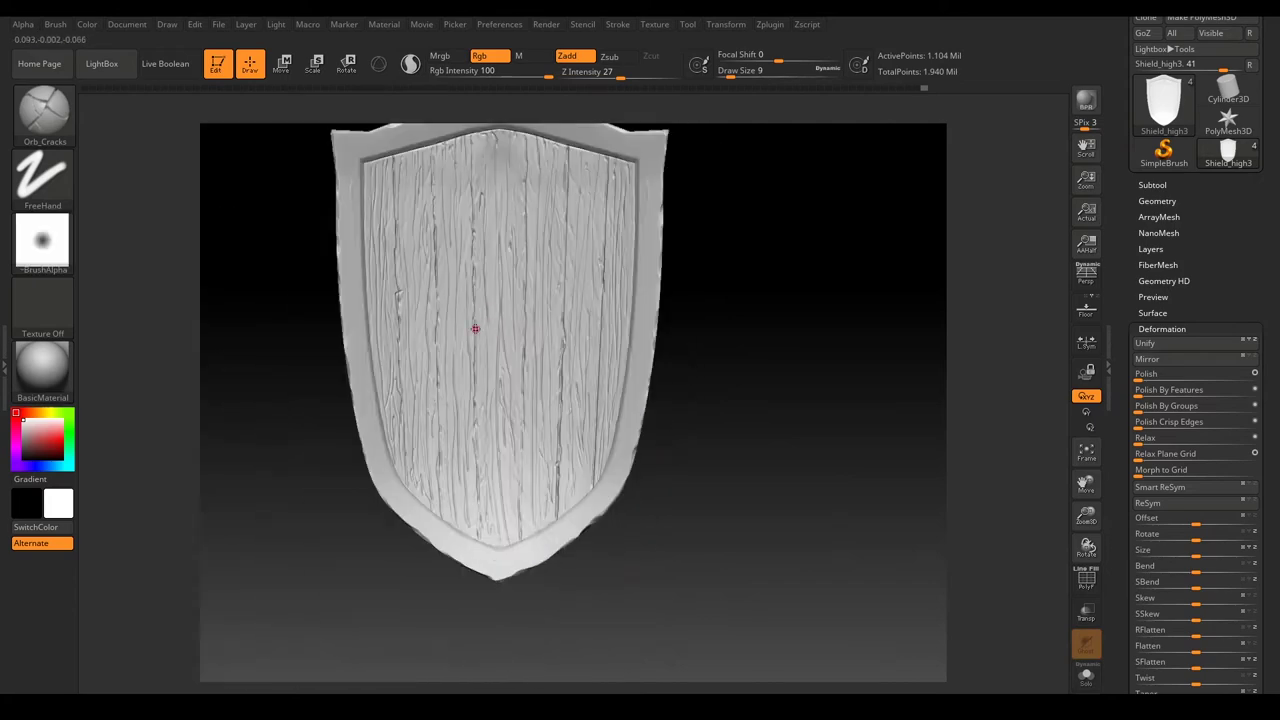
Step: Switch to the hPolish brush at size 44 to polish the planks
key(b)
key(h)
key(p)
right_drag(509, 370, 491, 217)
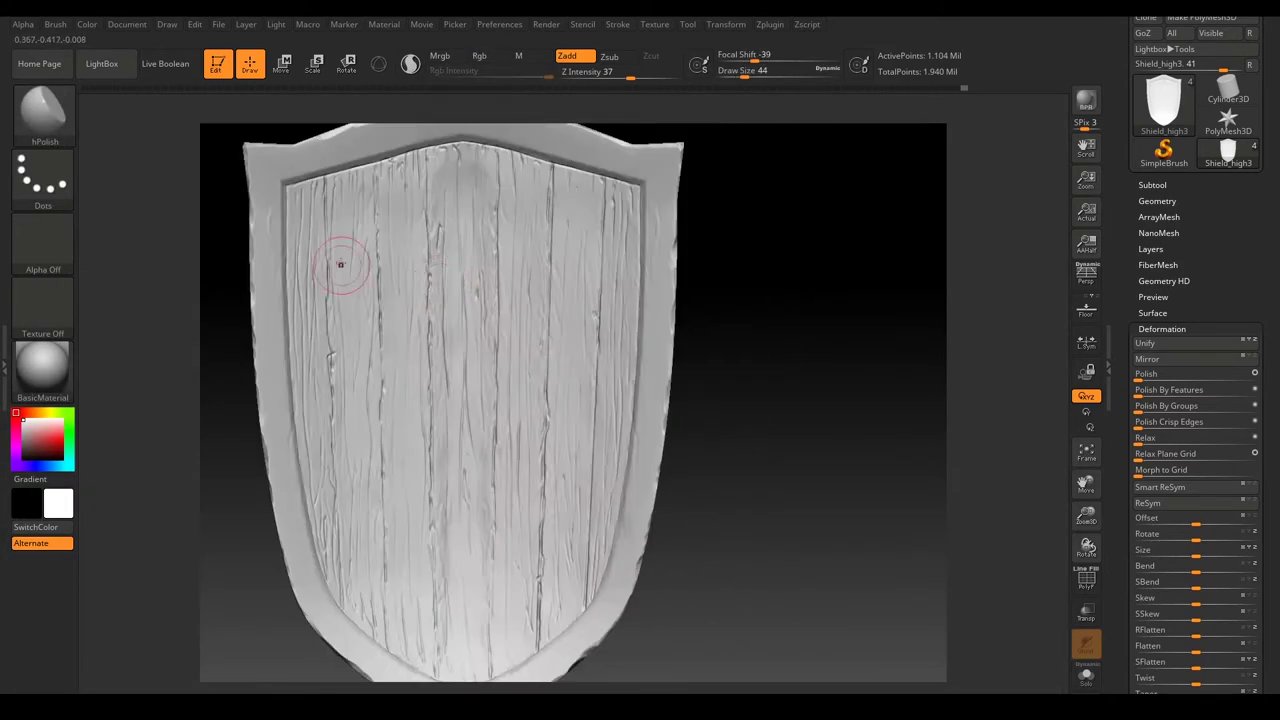
Step: Turn the shield sideways to inspect the polished planks
mouse_move(480, 396)
right_down()
mouse_move(443, 534)
mouse_move(608, 286)
mouse_move(540, 405)
right_up()
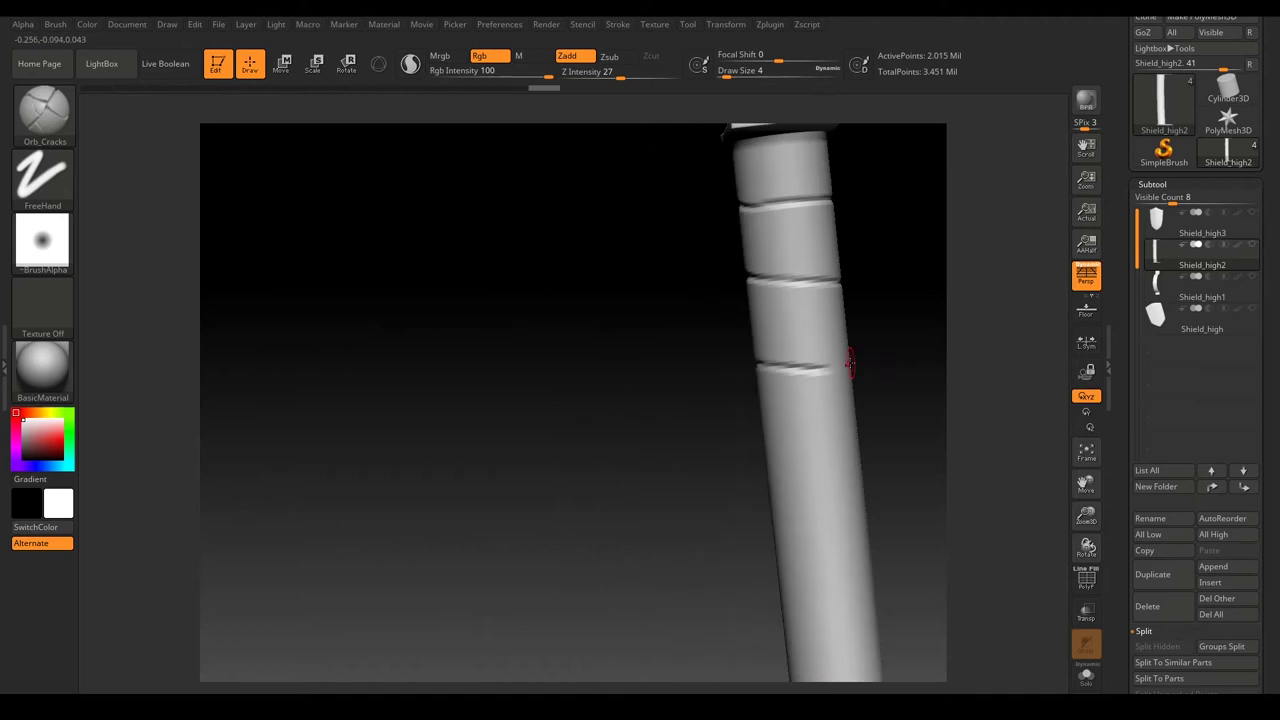
Step: Review the banded handle and export the merged shield as one OBJ
drag(762, 388, 599, 381)
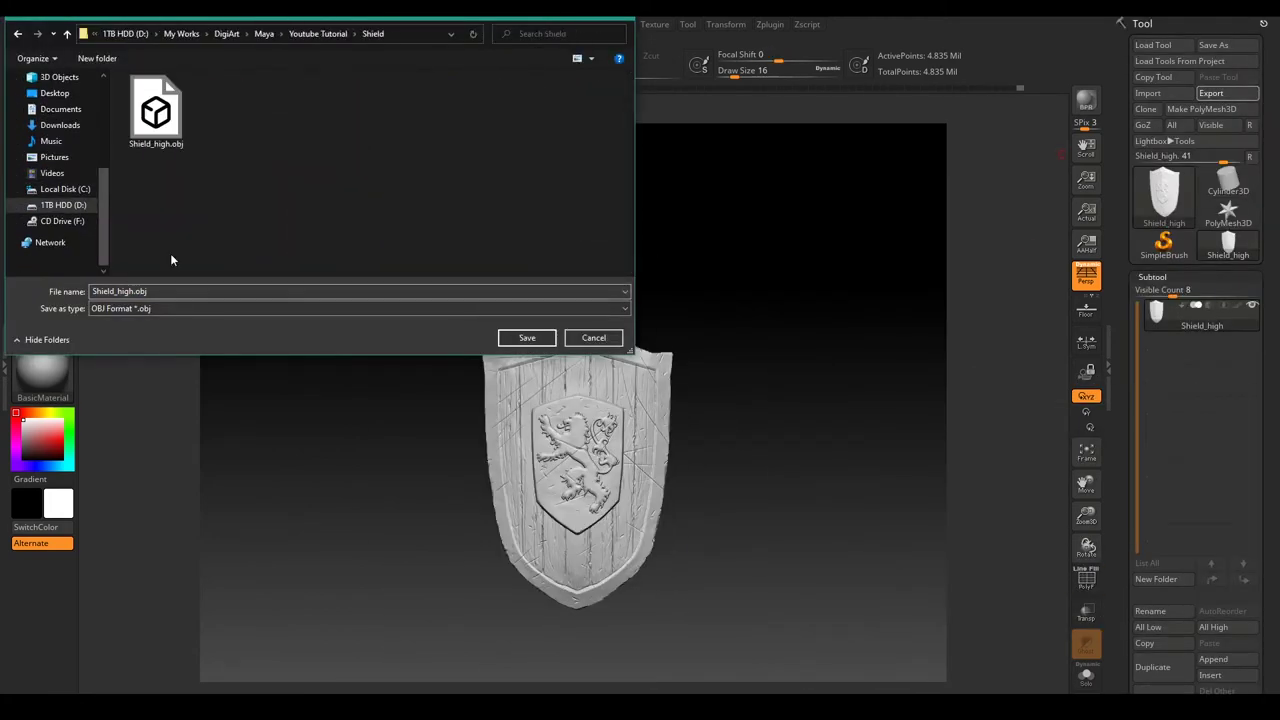
click(527, 337)
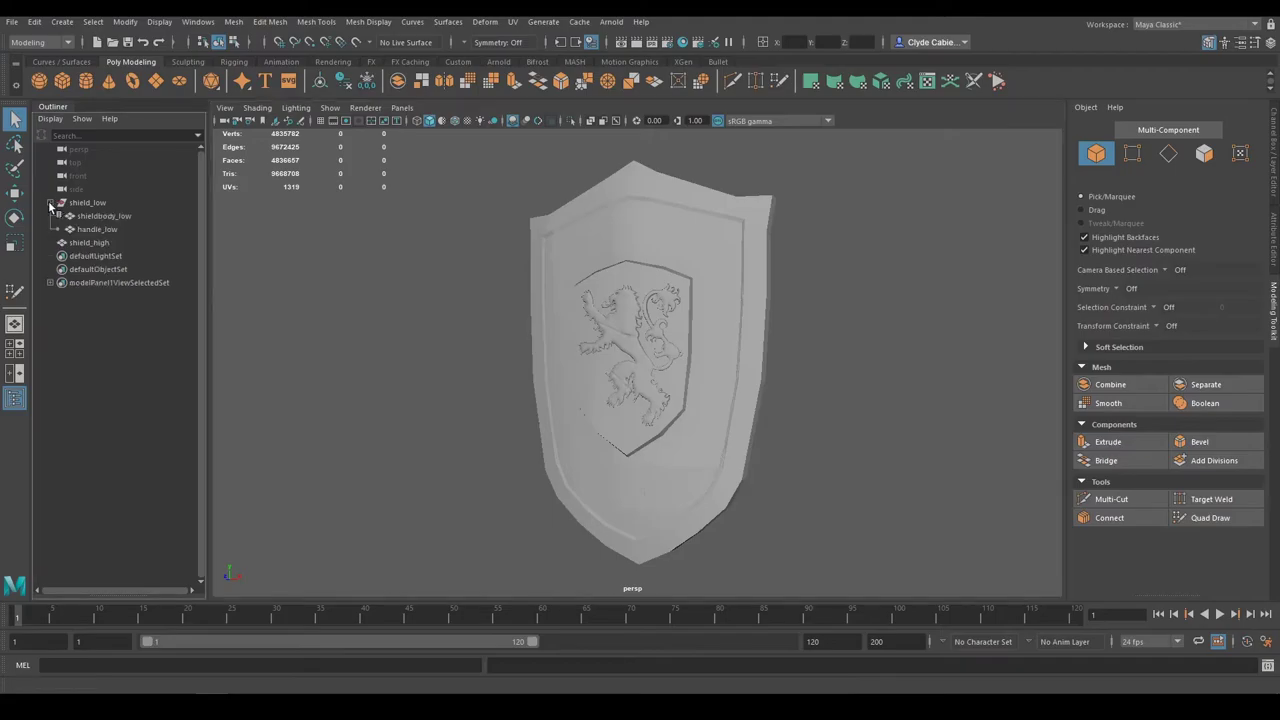
Step: Inspect shield_low from another angle, then bring up the UV Editor and UV Toolkit
mouse_move(600, 400)
alt+mouse_down()
mouse_move(598, 363)
mouse_move(345, 290)
alt+mouse_up()
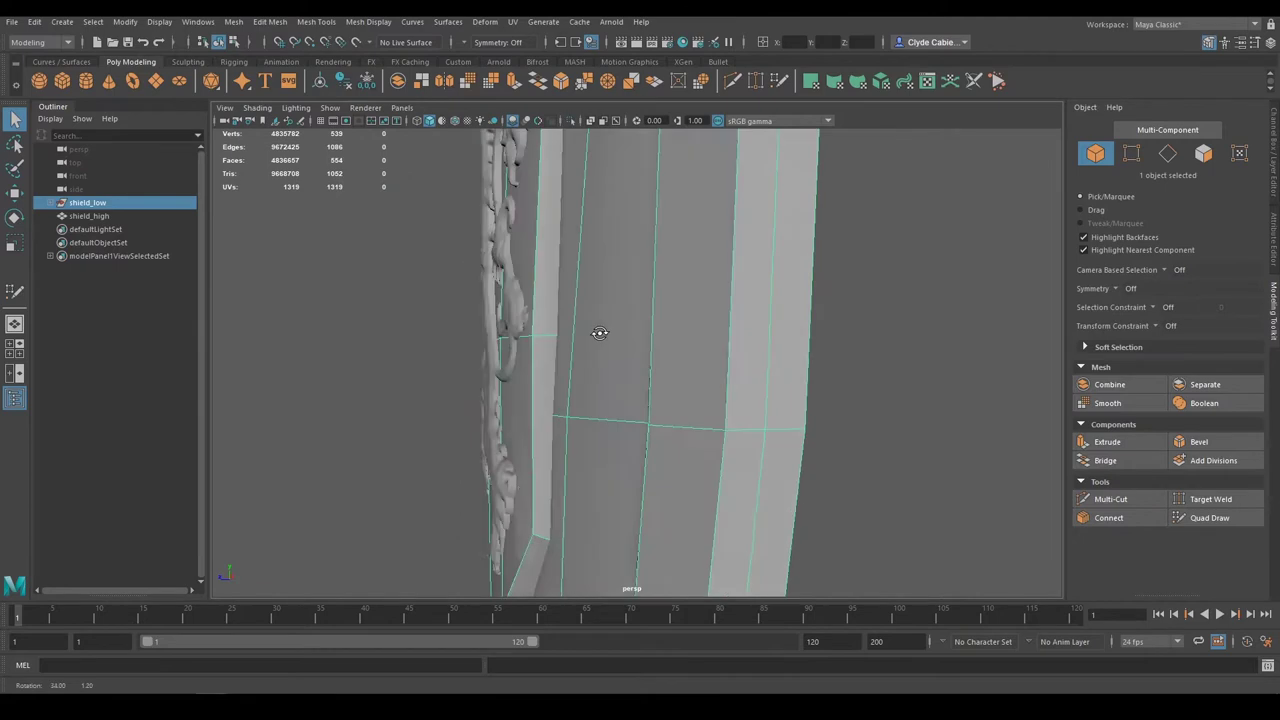
click(113, 268)
scroll(742, 295, up, 5)
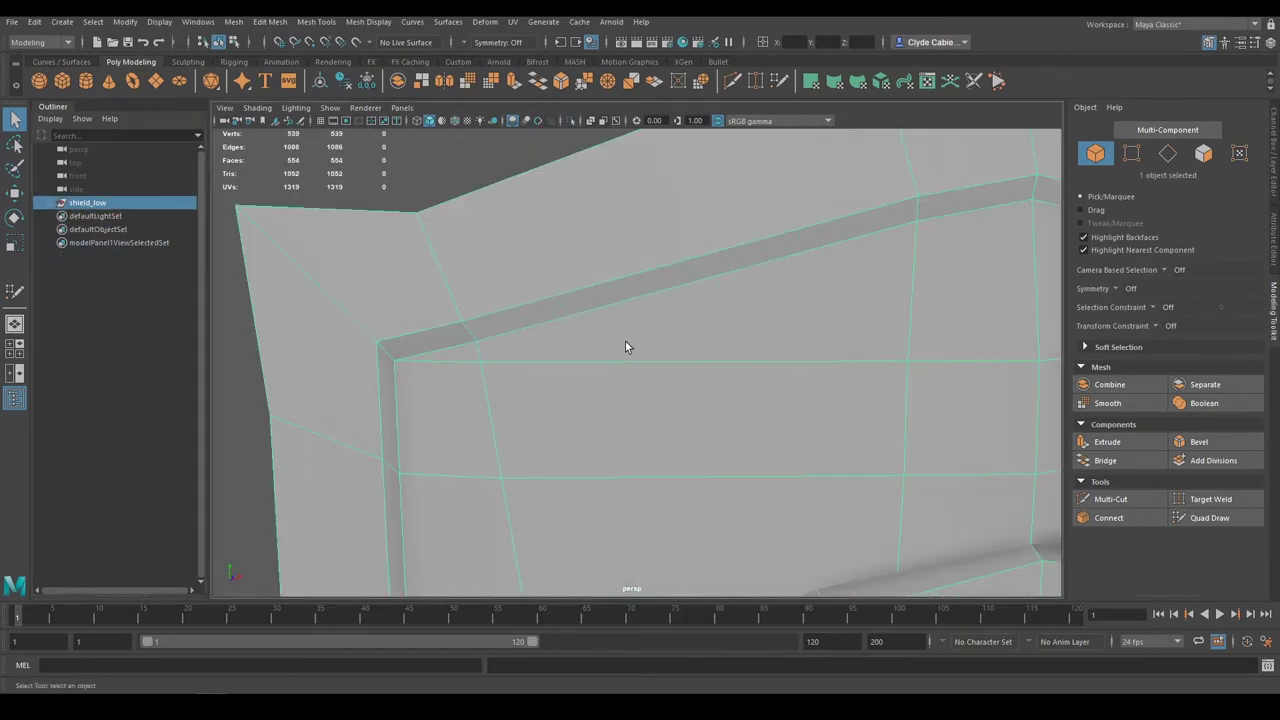
click(1210, 517)
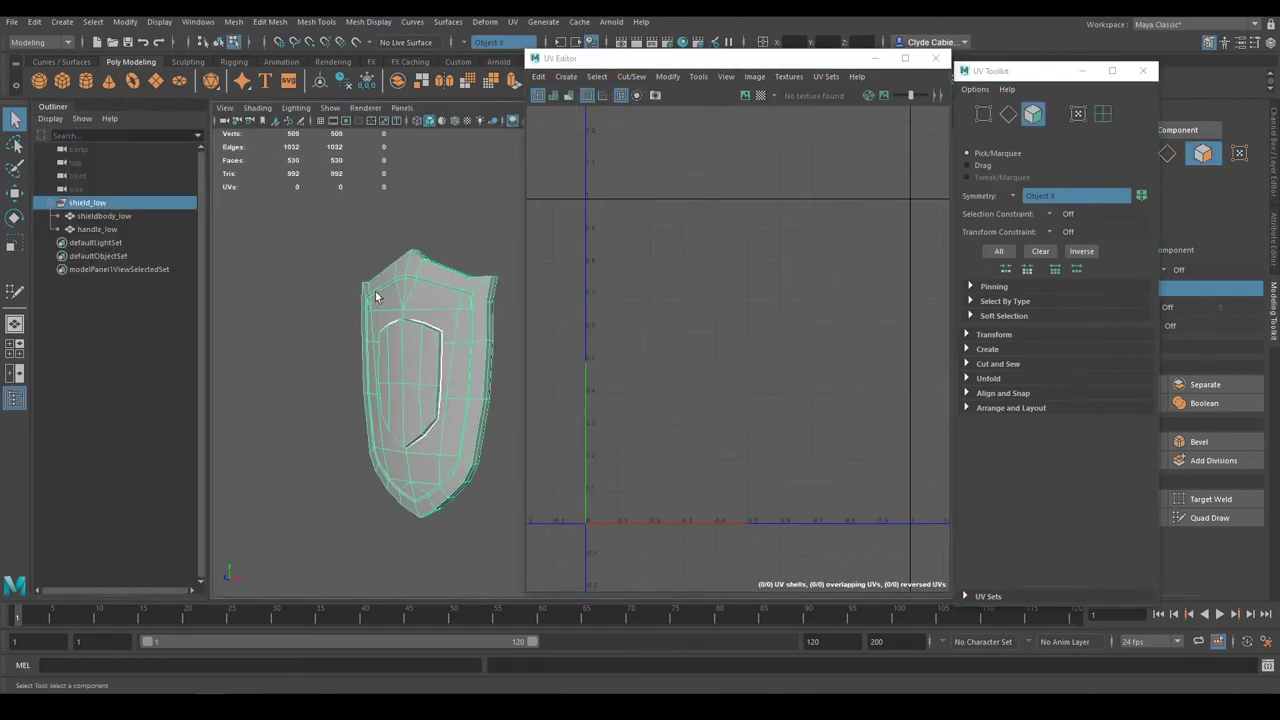
Step: Move and rotate the UV shells, including the inner emblem shell, into a packed layout
click(618, 352)
key(w)
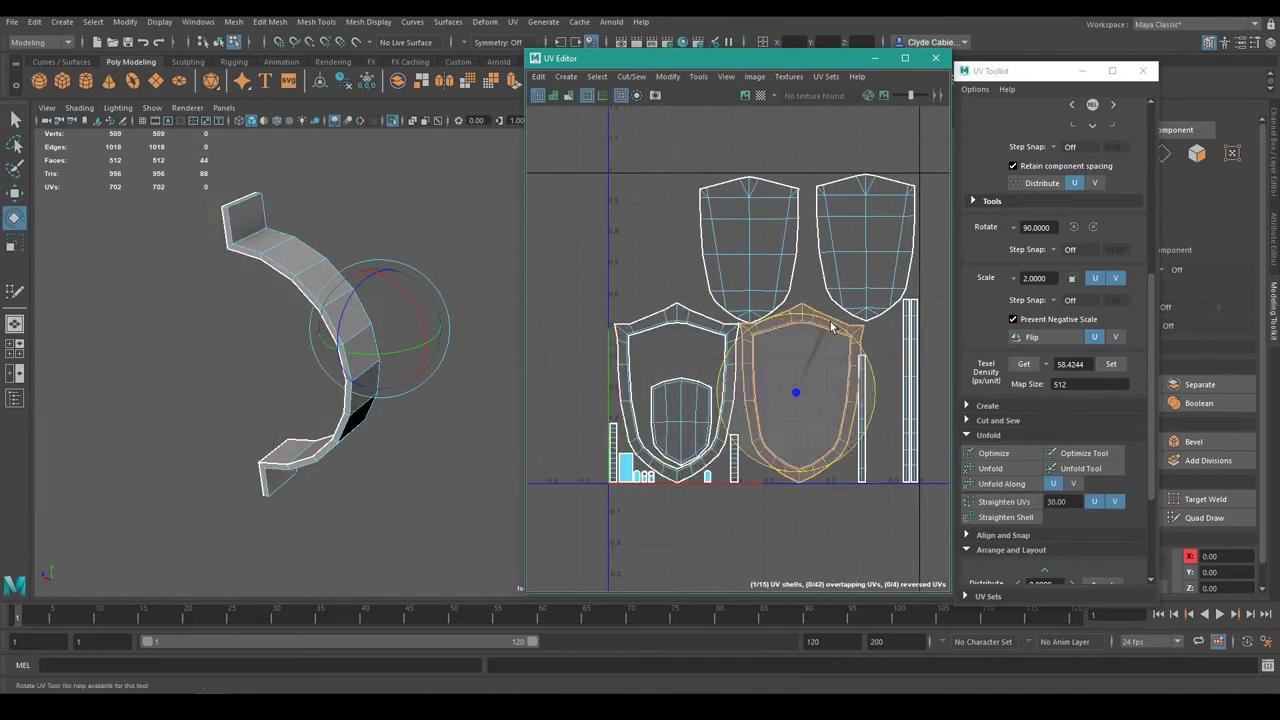
key(w)
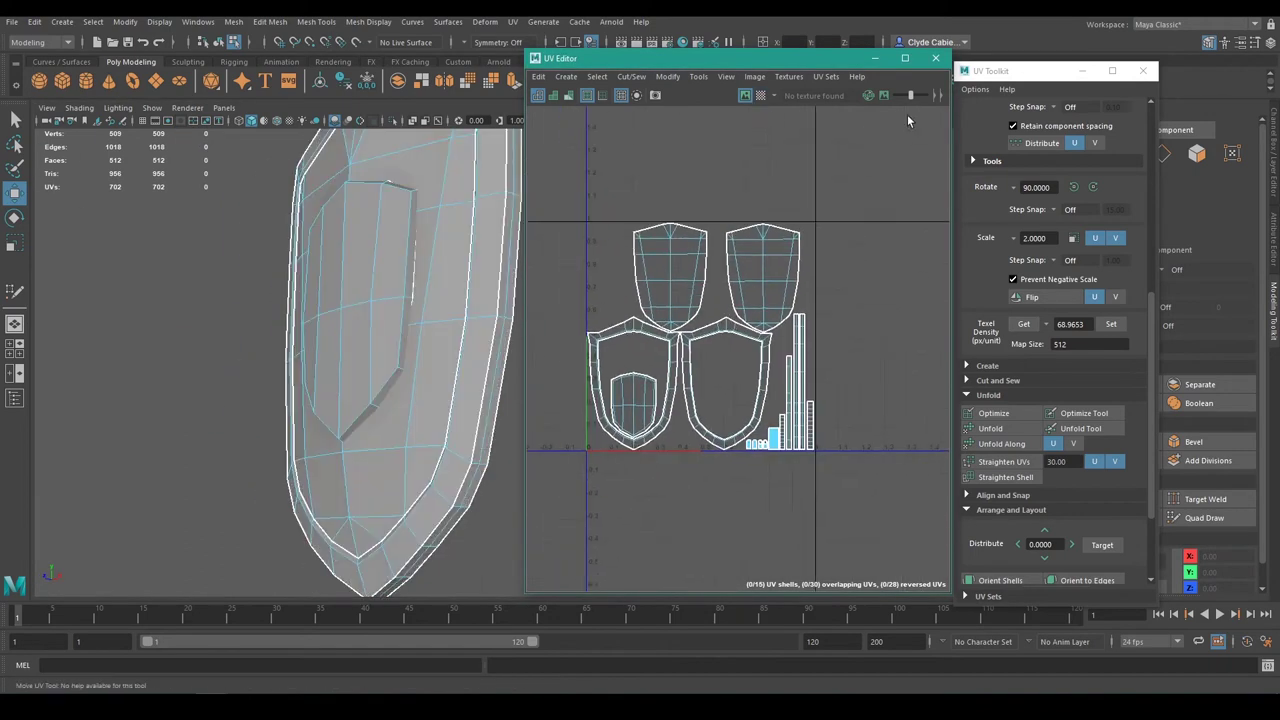
click(544, 46)
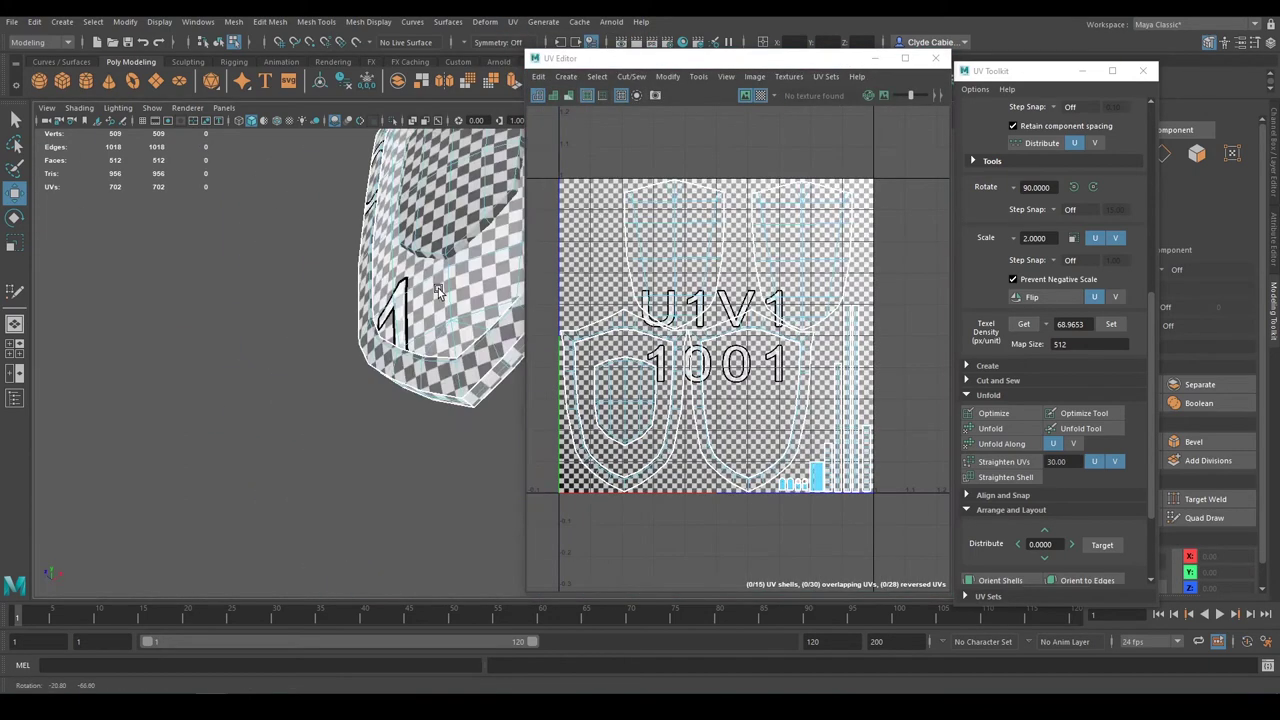
click(368, 22)
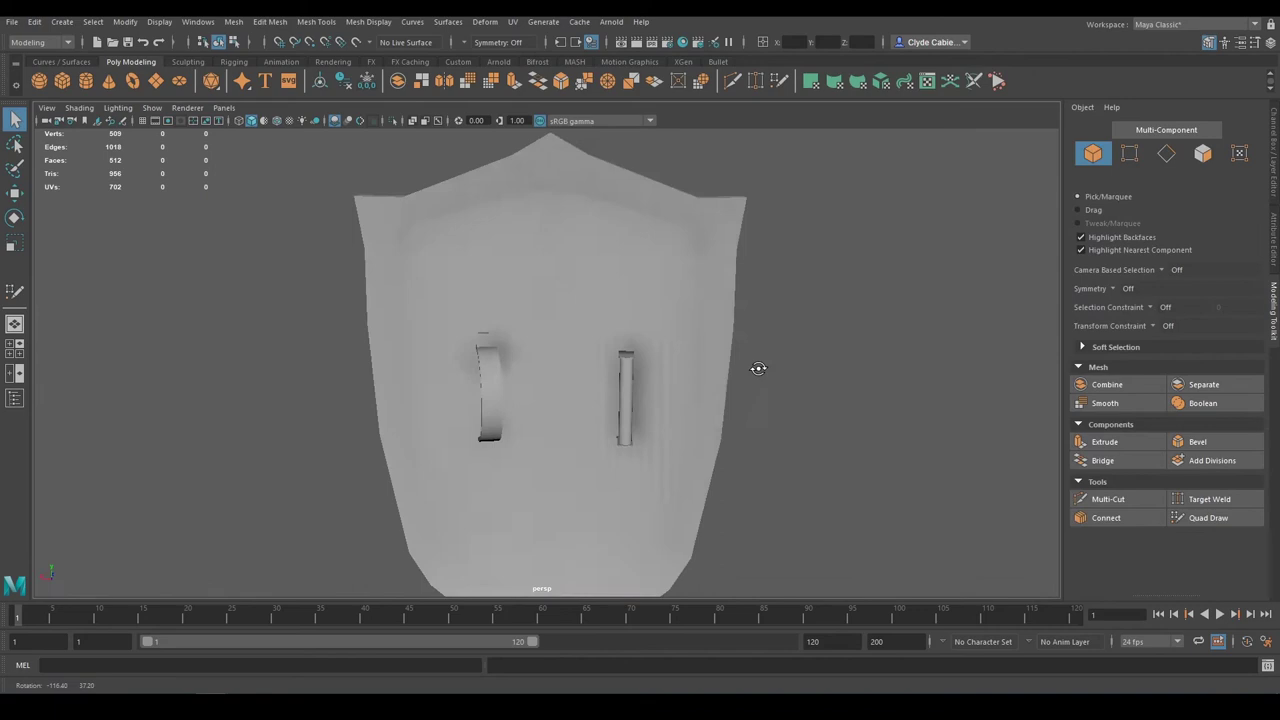
click(14, 398)
click(13, 399)
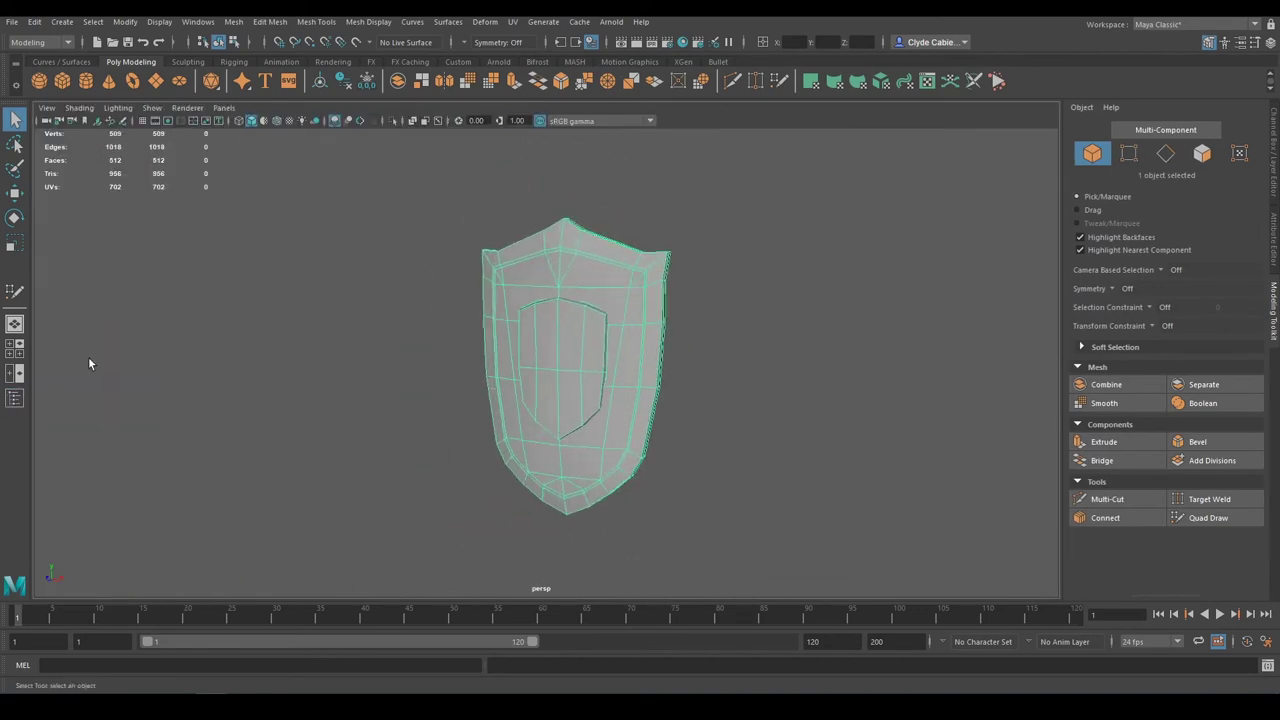
Step: Export shield_low from Maya with Export Selection
click(754, 364)
alt+drag(754, 364, 531, 360)
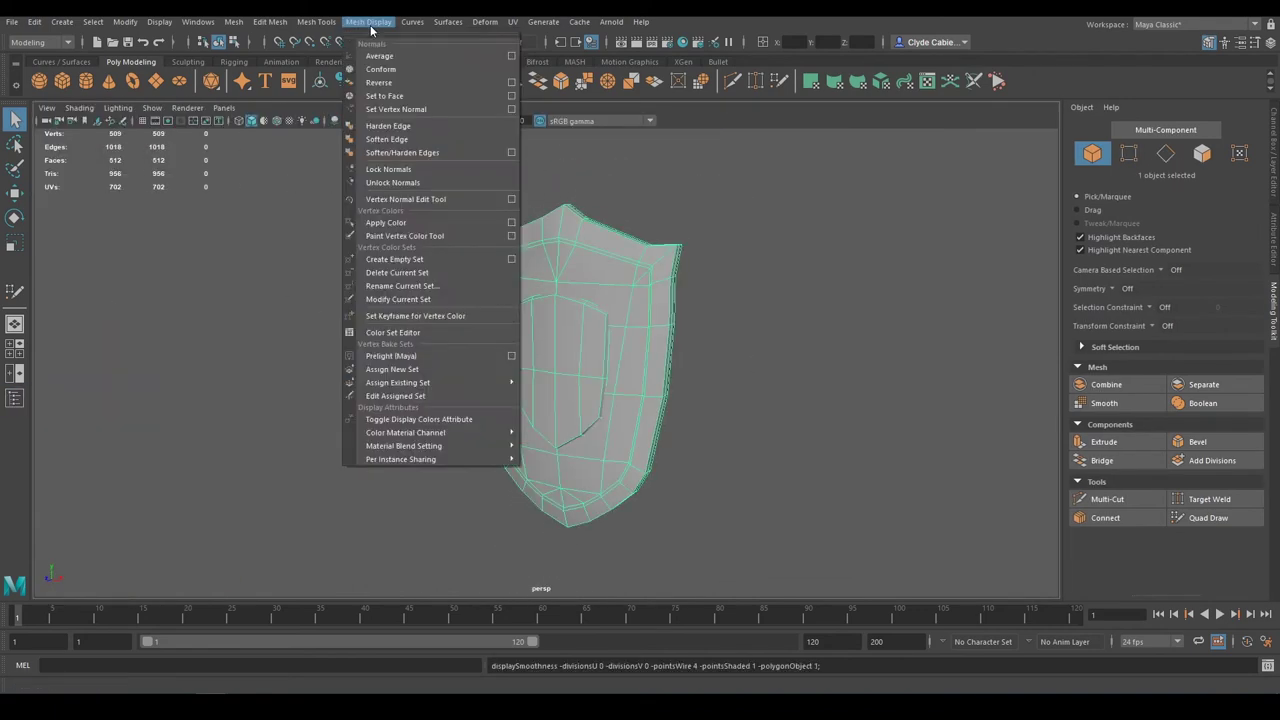
text(Shield_low)
key(Return)
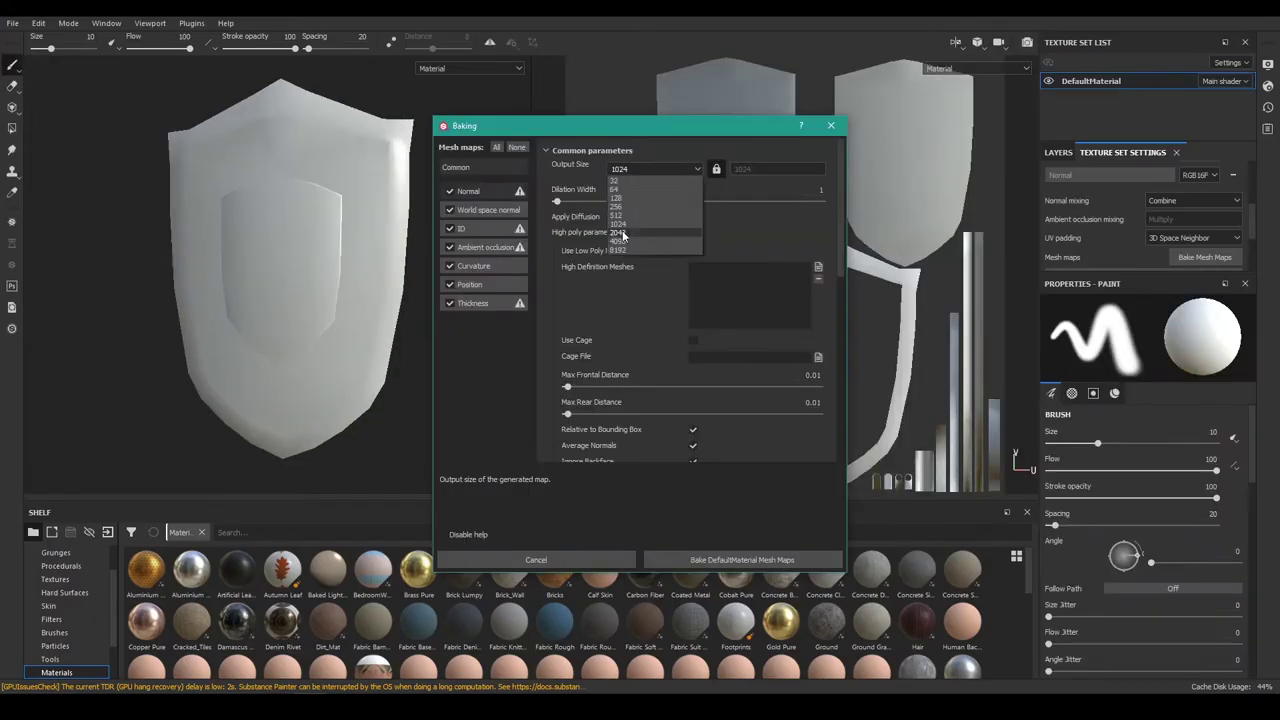
Step: Bake the shield's six mesh maps in Substance Painter and add a fill layer
click(742, 559)
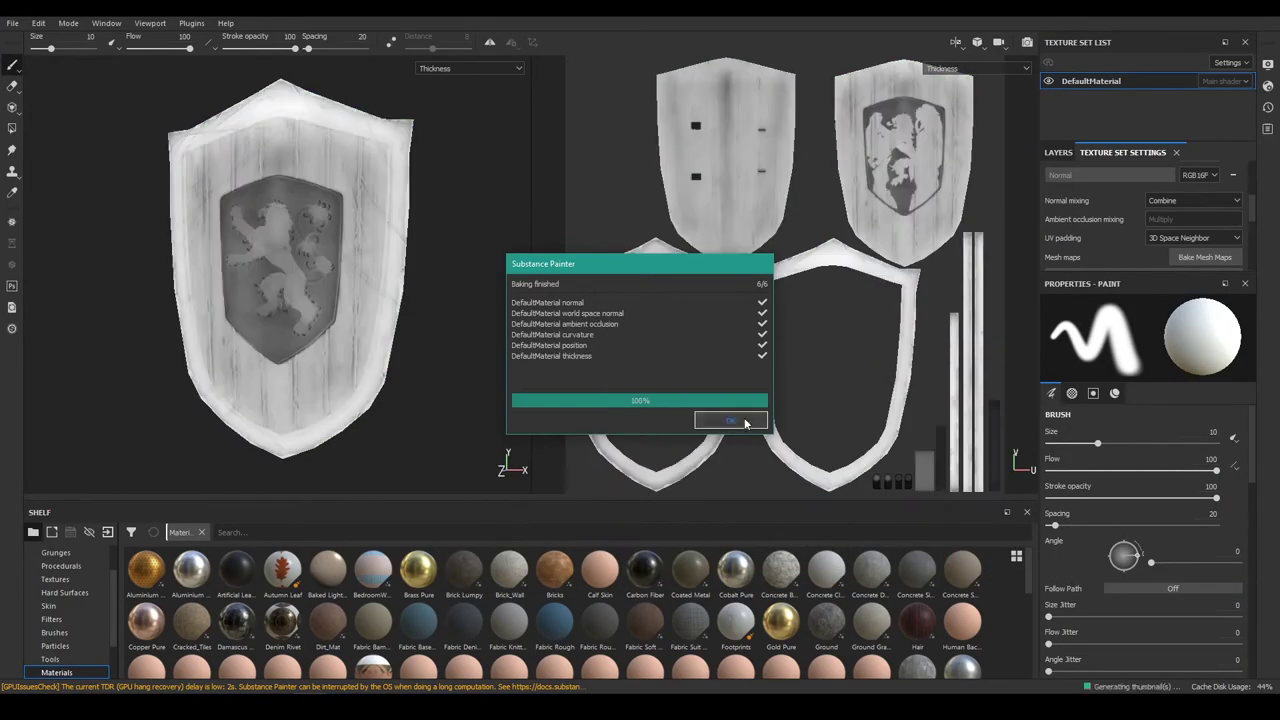
click(743, 420)
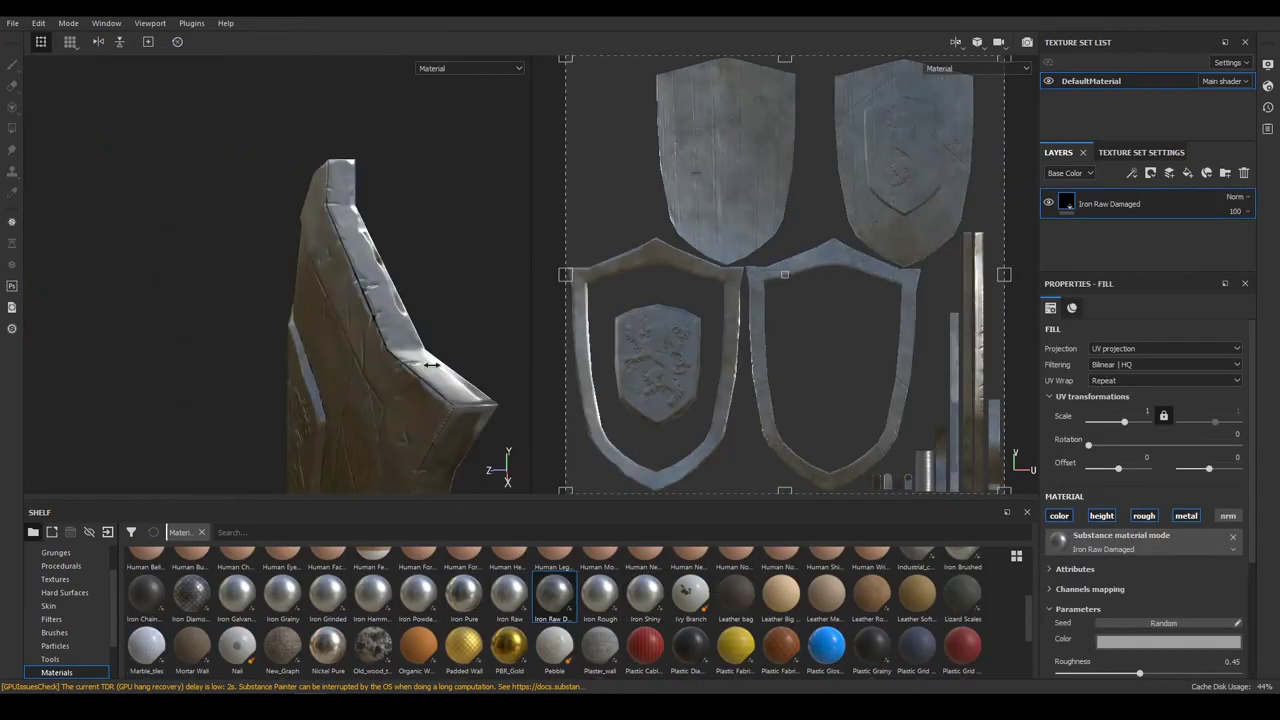
click(1187, 173)
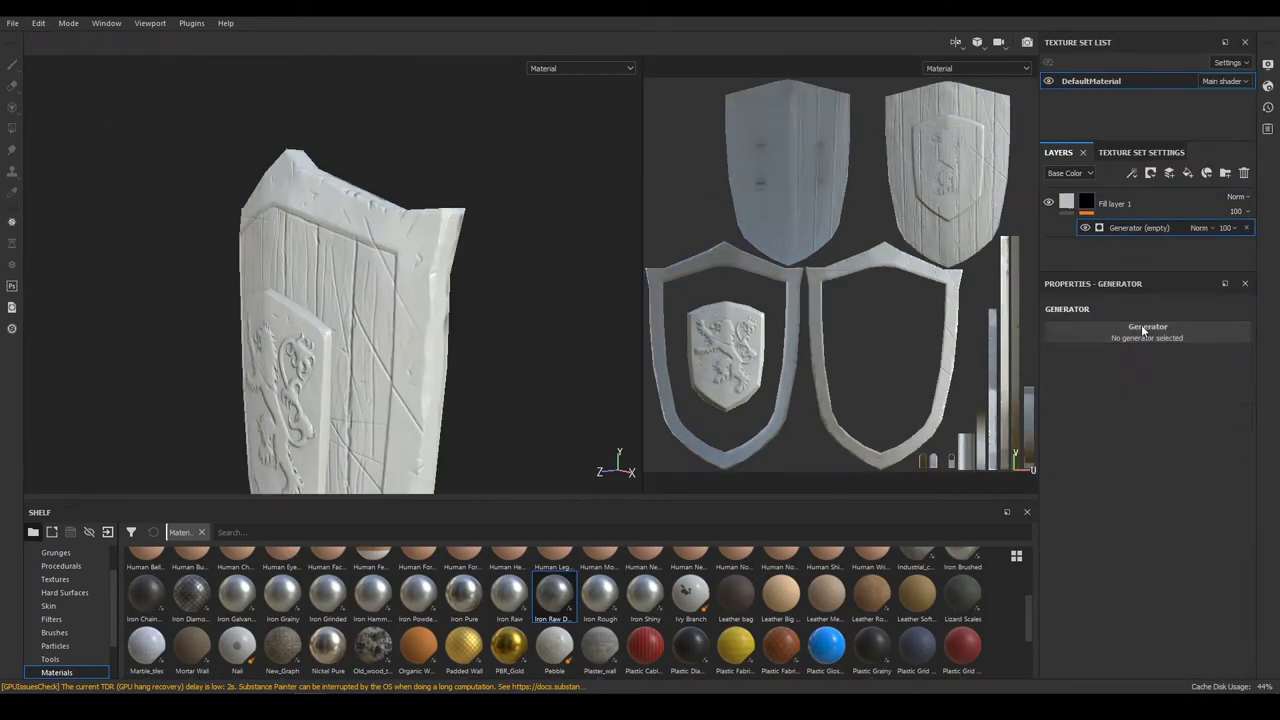
Step: Mask a fill layer with grunge, then add a deep brown wood fill layer
scroll(1028, 610, down, 2)
drag(418, 650, 1143, 457)
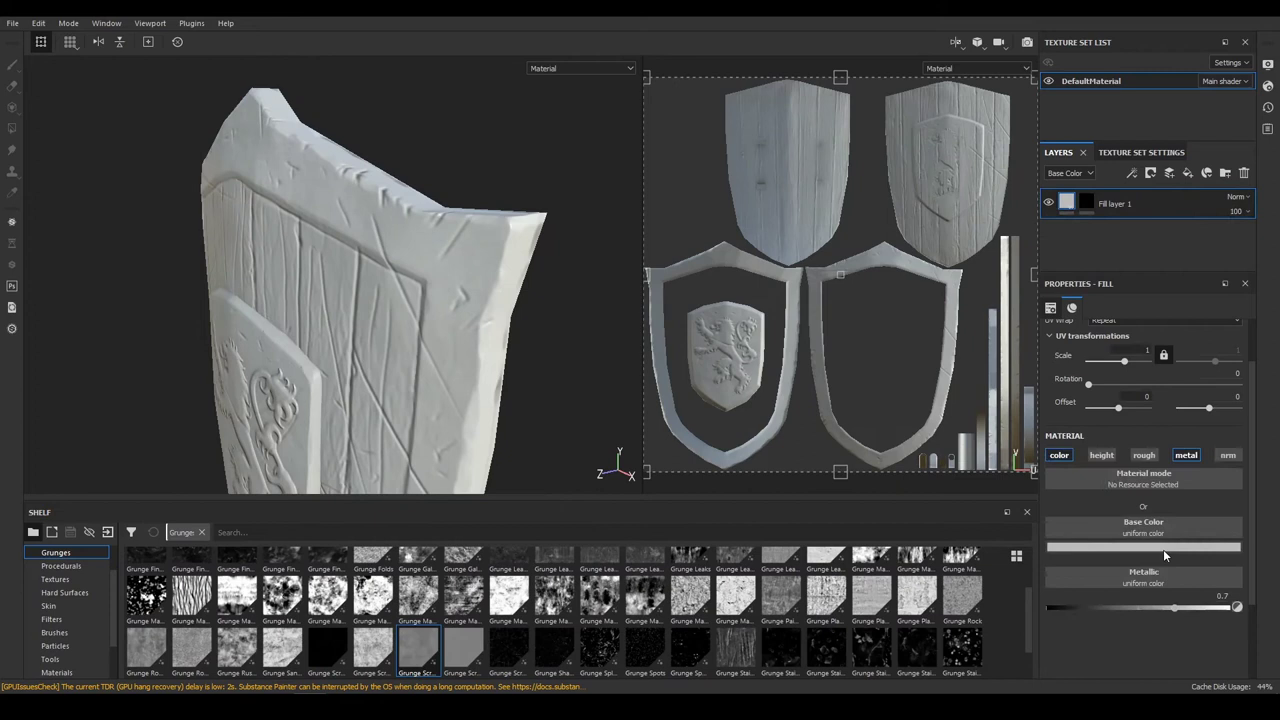
click(1187, 173)
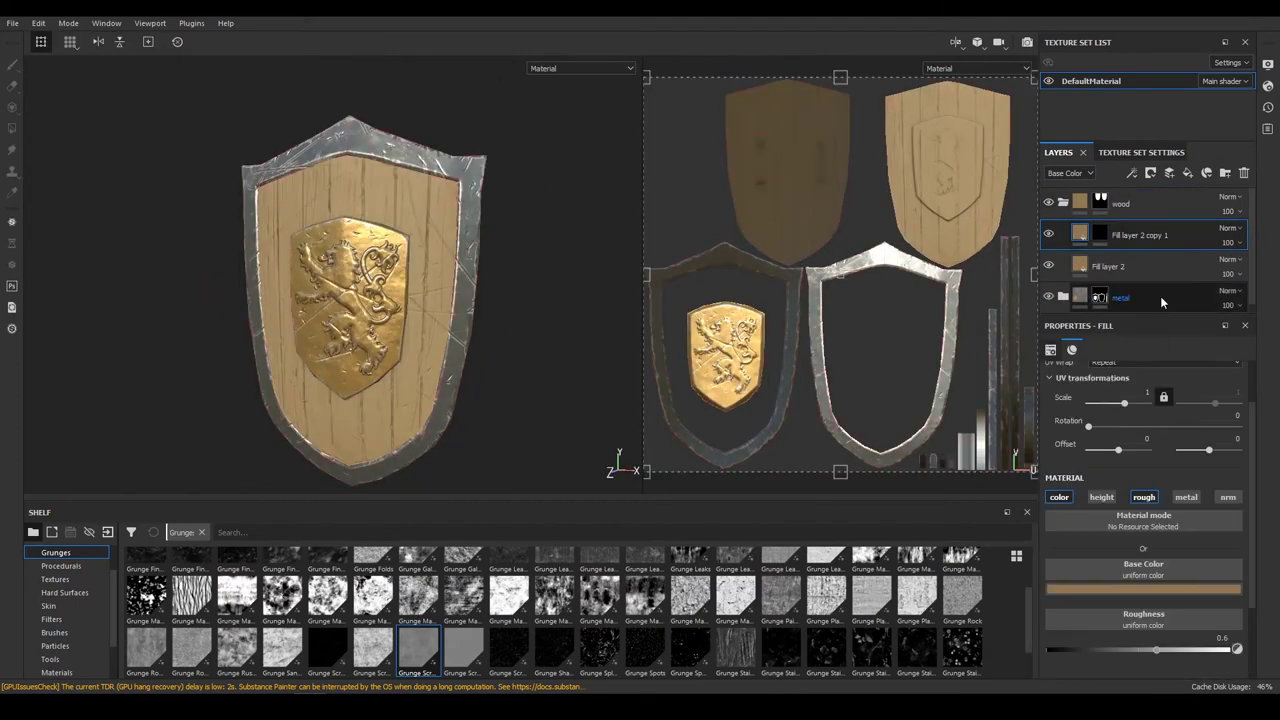
click(1065, 590)
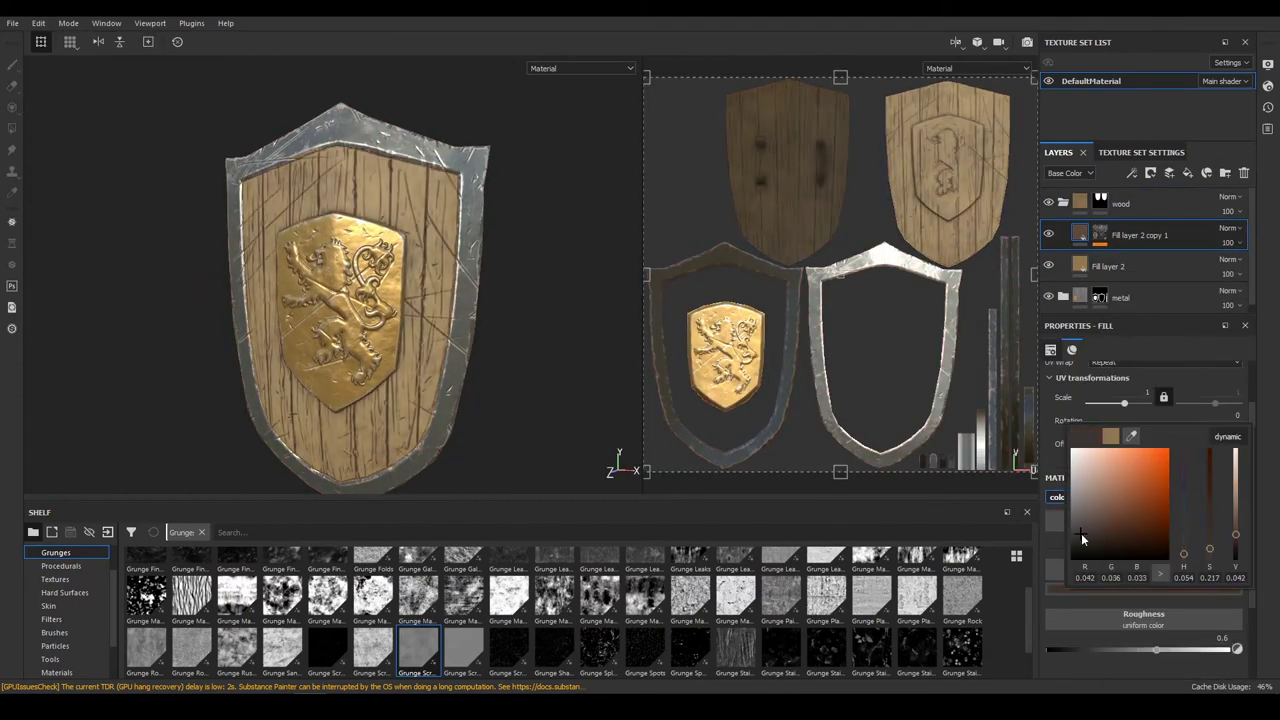
drag(1101, 533, 1129, 556)
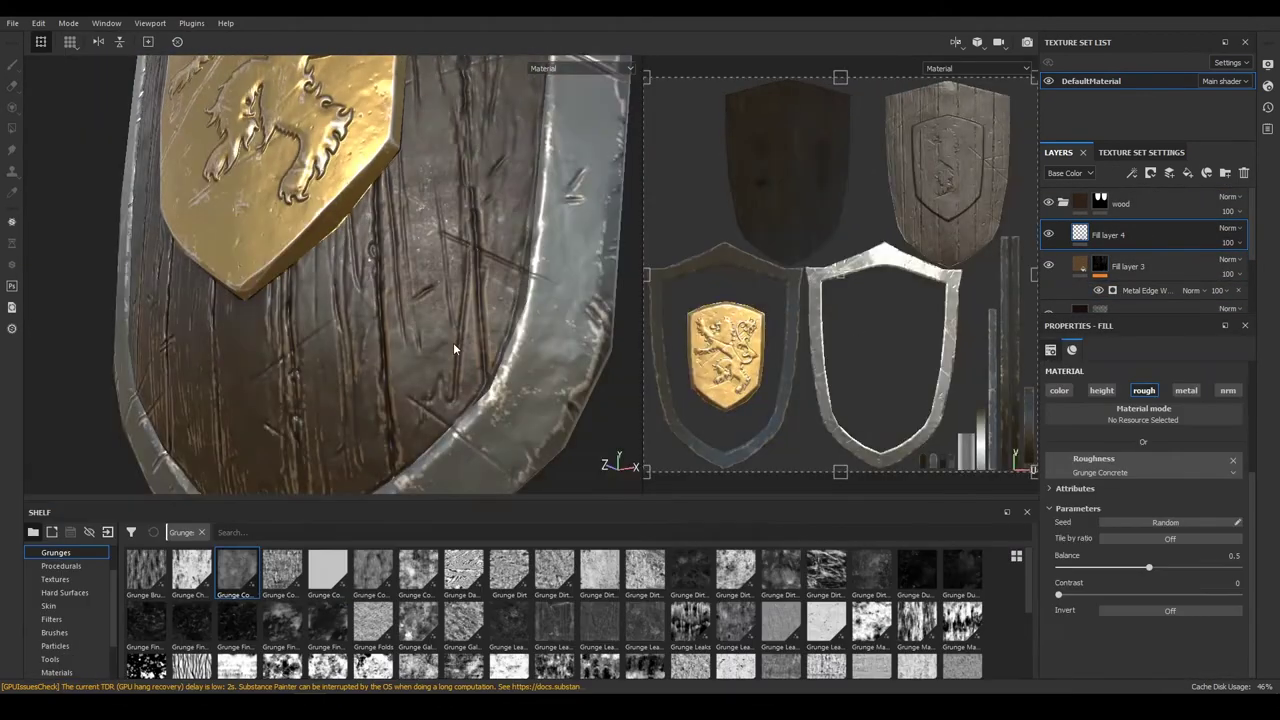
Step: Raise the grunge Balance slider to darken the dirt mask
drag(1149, 567, 1183, 570)
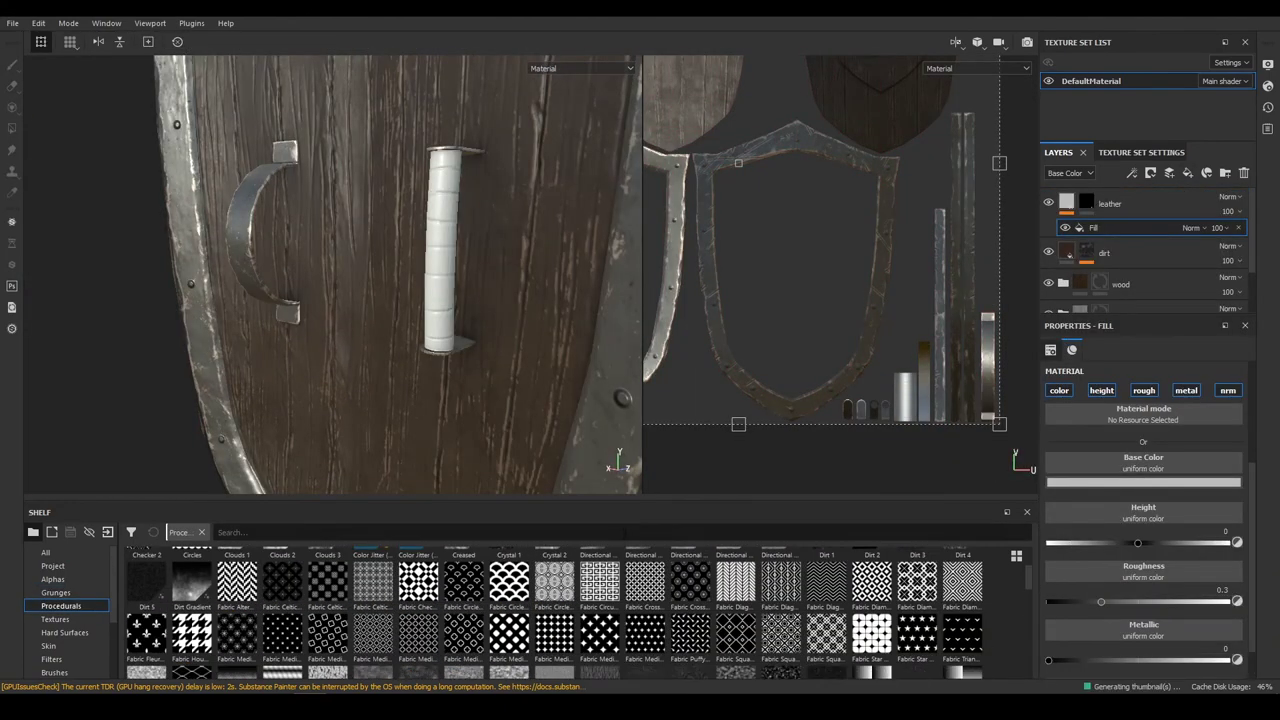
Step: Apply the reddish Leather bag material to the grip layer and switch to painting
drag(238, 571, 1160, 448)
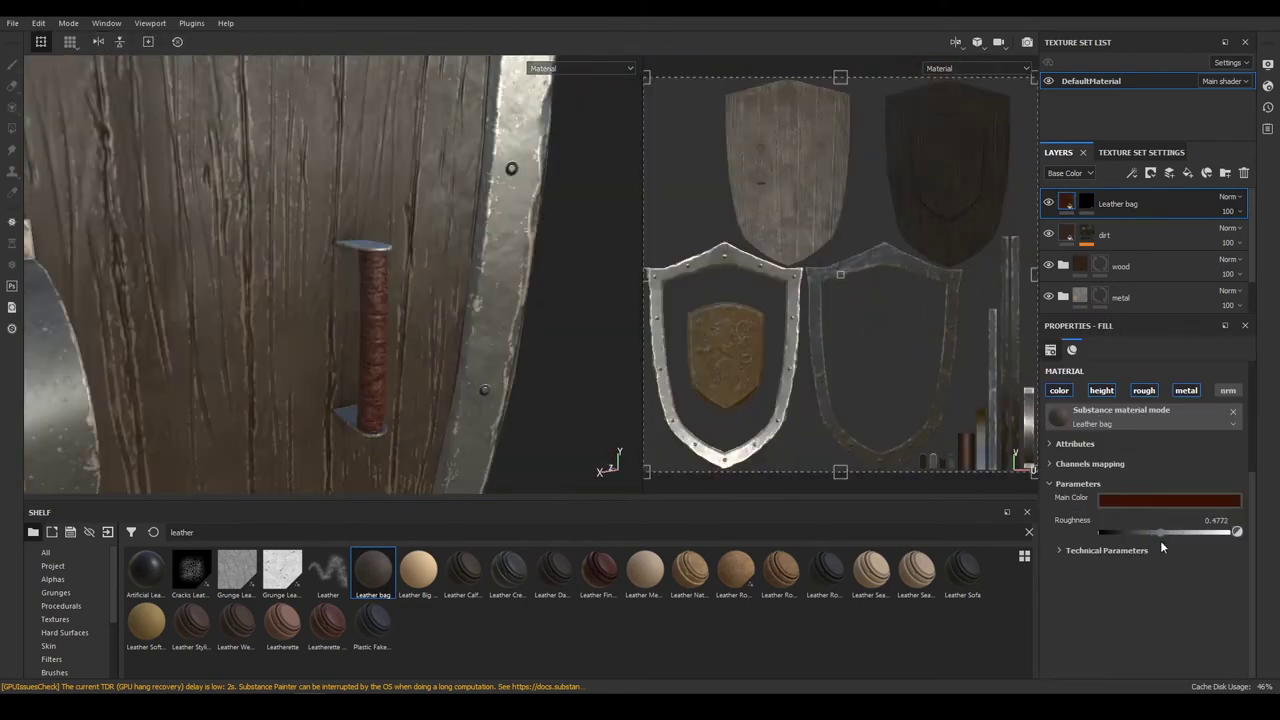
click(12, 63)
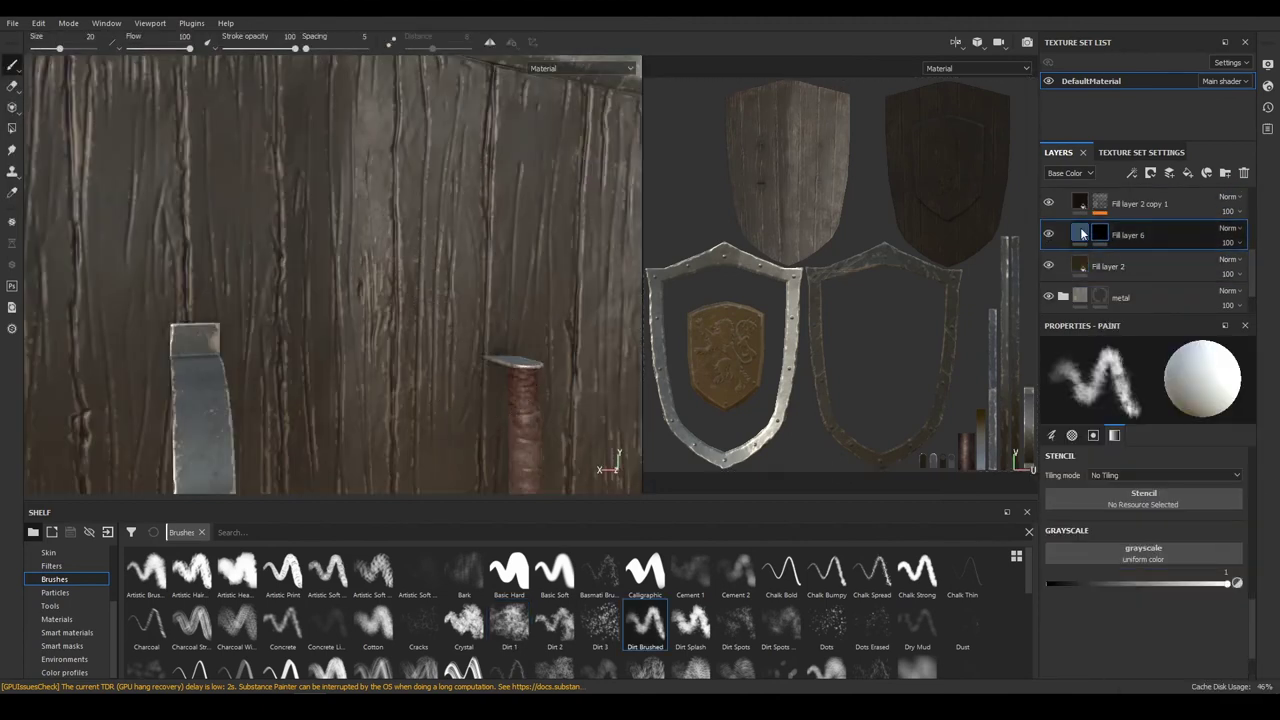
Step: Paint arrow-damage scratches and erase stray strokes, checking the shield from all sides
scroll(386, 274, down, 3)
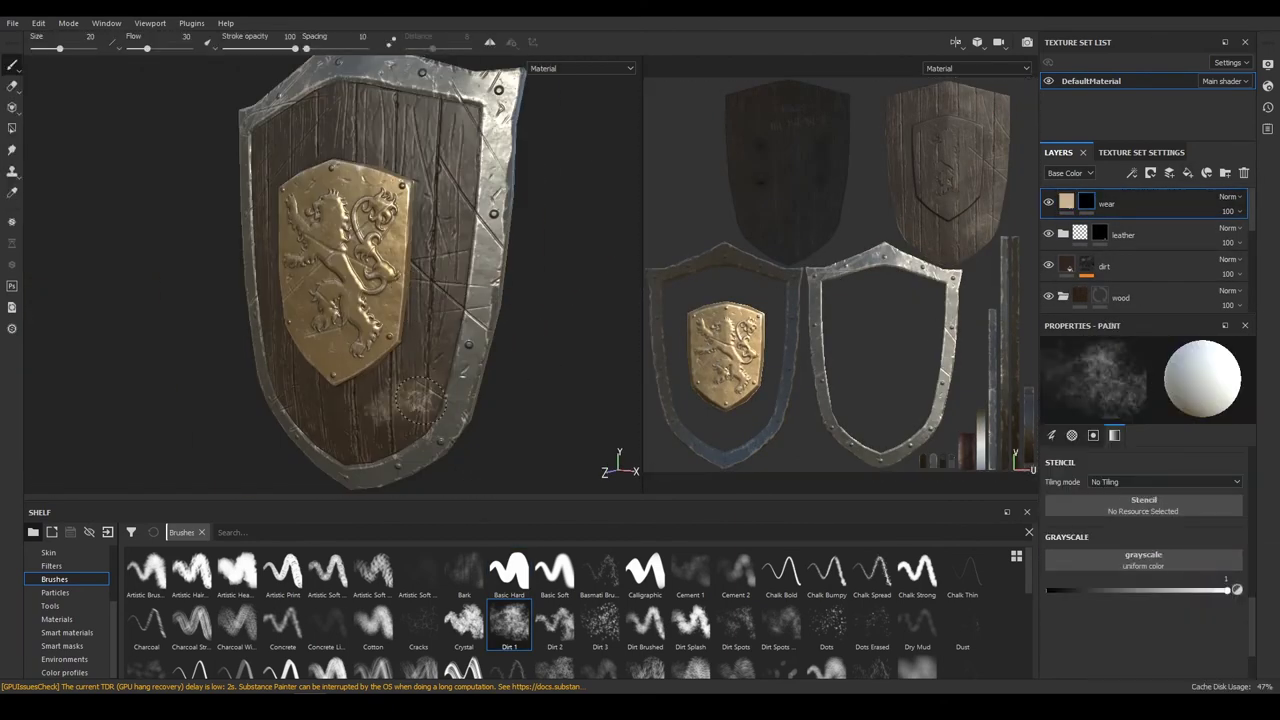
key(2)
mouse_move(463, 320)
alt+mouse_down()
mouse_move(400, 336)
mouse_move(426, 320)
alt+mouse_up()
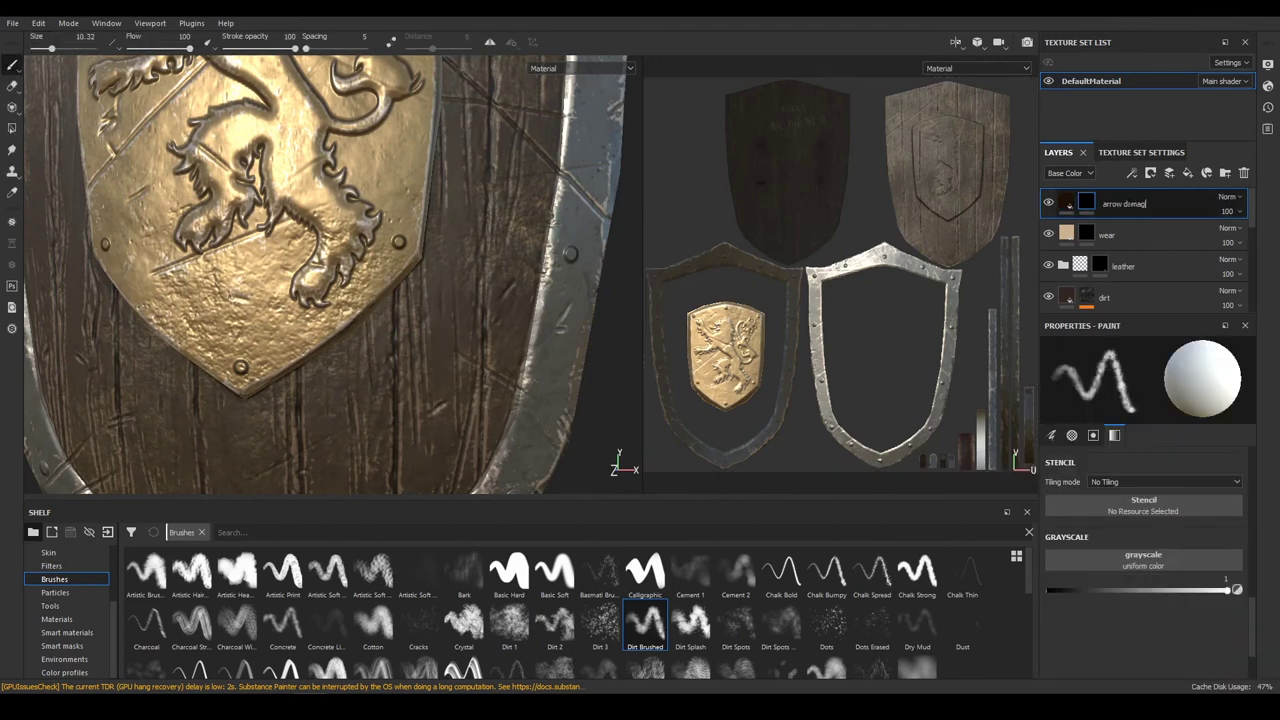
key(f)
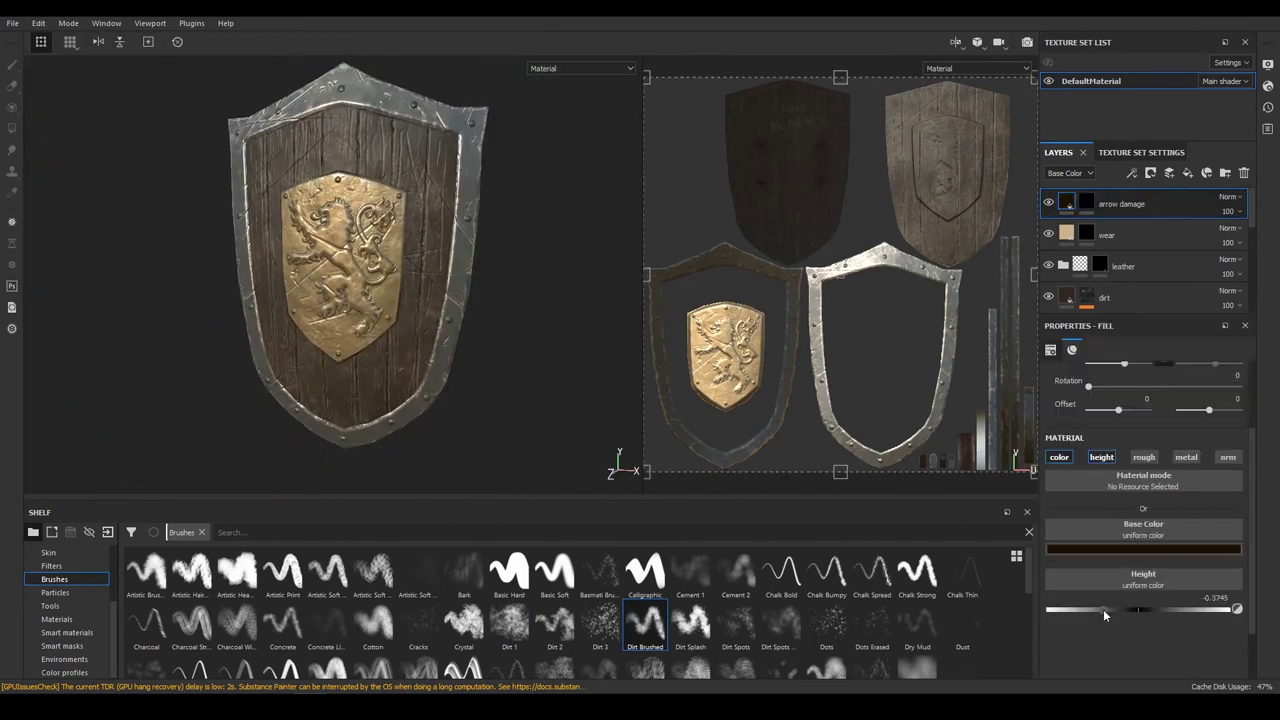
alt+drag(520, 290, 557, 290)
scroll(557, 290, up, 3)
scroll(557, 290, down, 3)
scroll(557, 290, up, 3)
scroll(557, 290, down, 3)
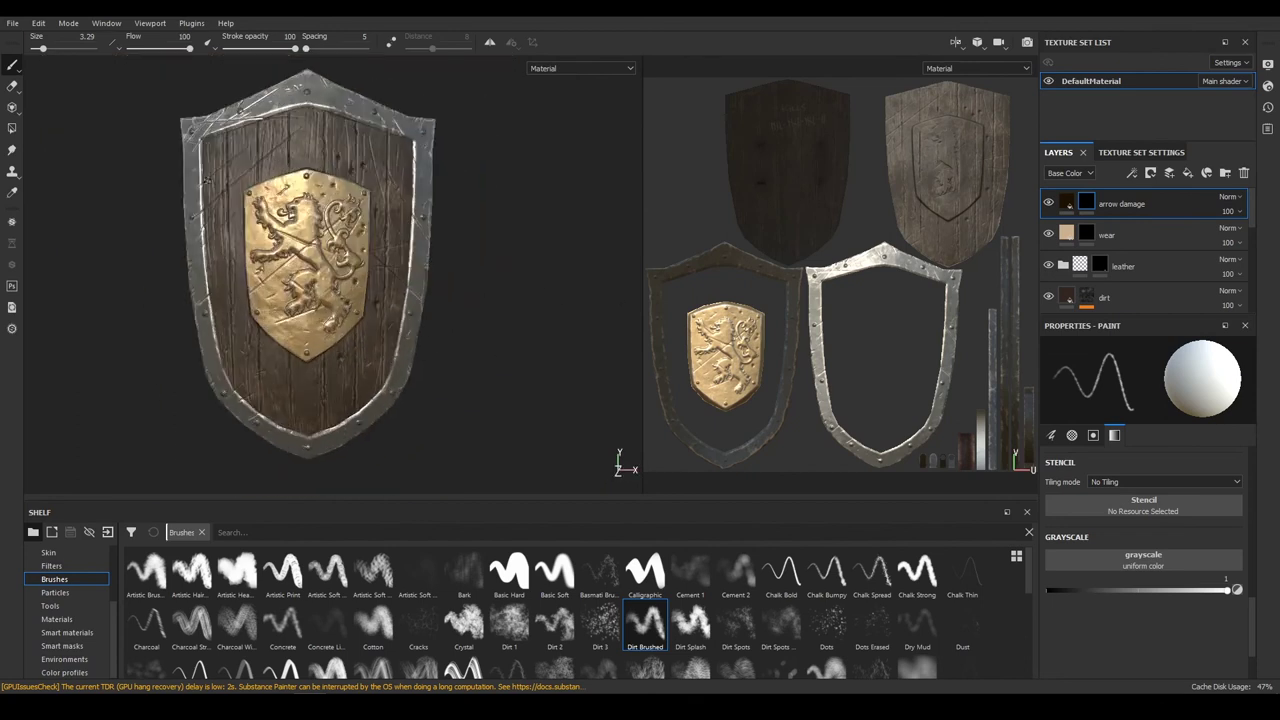
alt+drag(557, 290, 523, 343)
key(e)
alt+drag(431, 316, 279, 326)
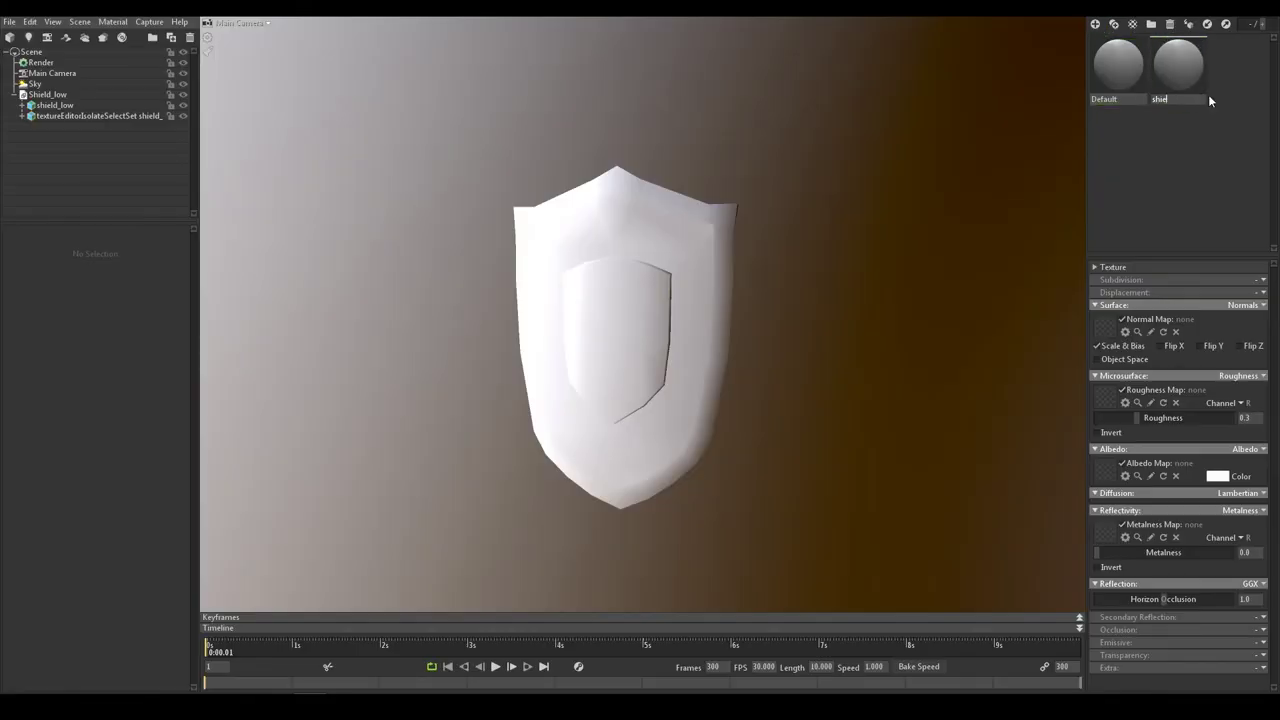
Step: Finish naming the new Marmoset material 'shield'
text(d)
key(Return)
key(alt+Tab)
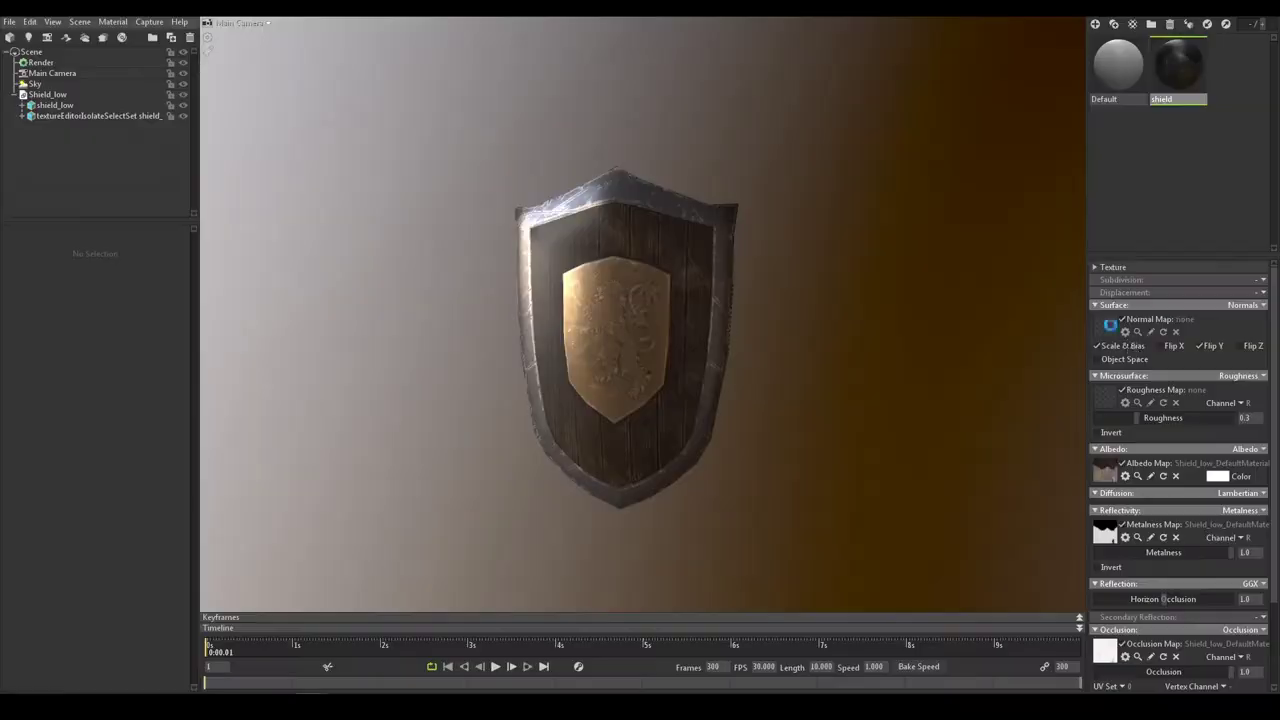